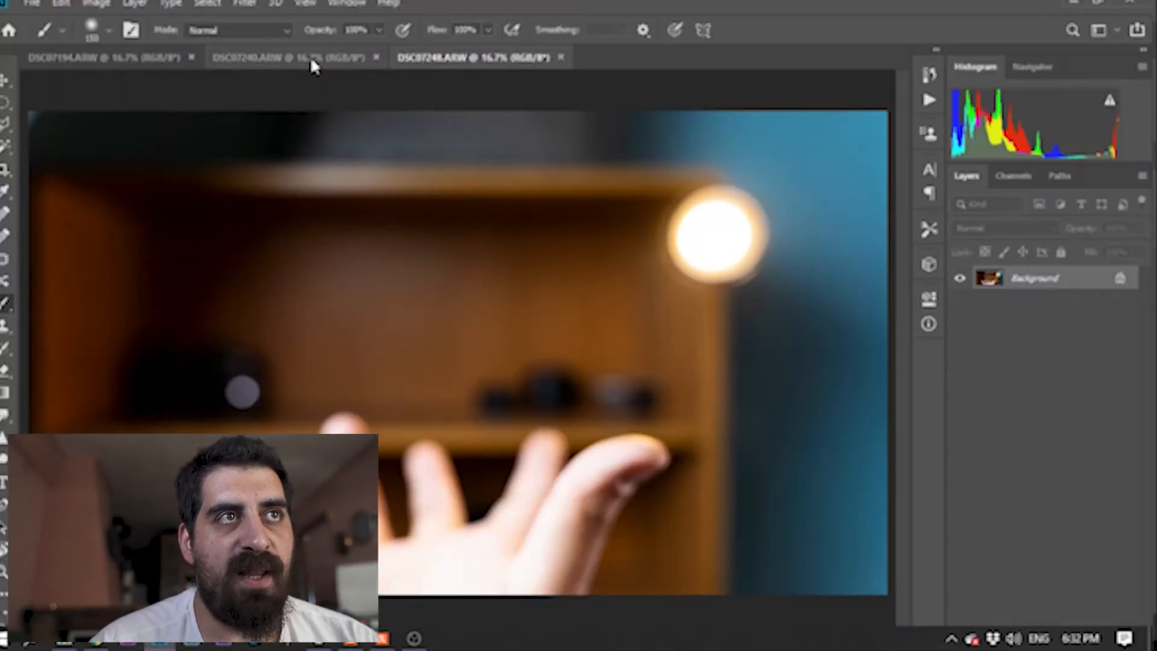
# - Compare the three open photos DSC07194, DSC07240 and DSC07248
pyautogui.click(319, 59)
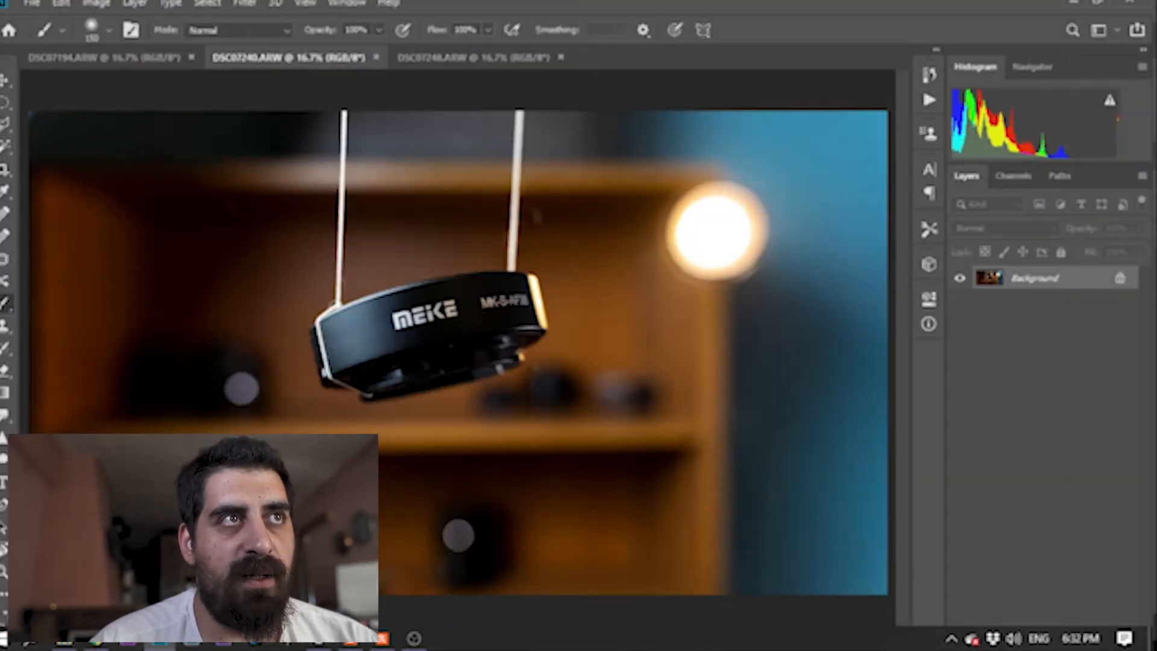
pyautogui.click(117, 55)
pyautogui.click(462, 57)
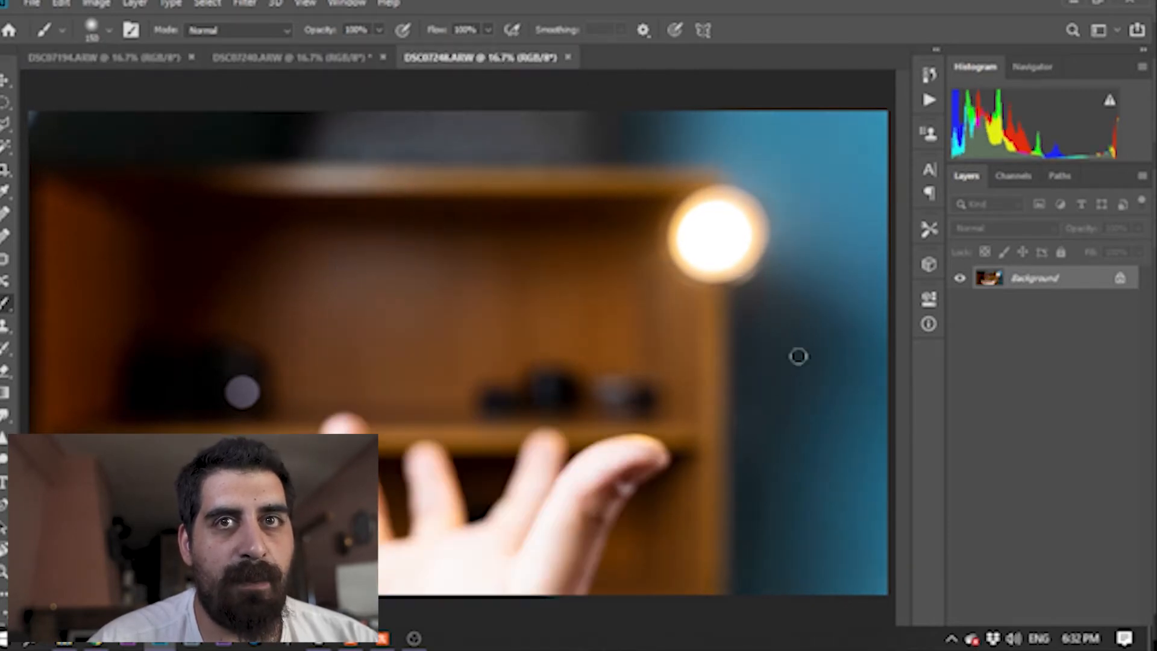
pyautogui.click(317, 59)
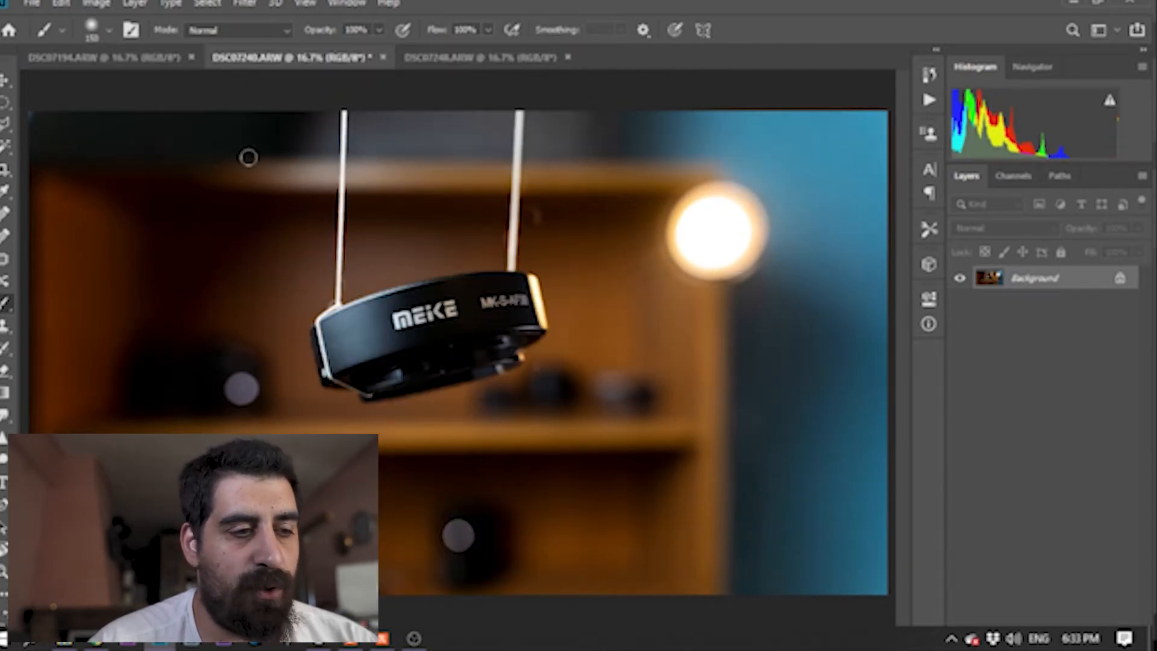
# - Duplicate the Background layer of DSC07194 and move the copy into DSC07248 as a new layer over the hand photo
pyautogui.click(109, 59)
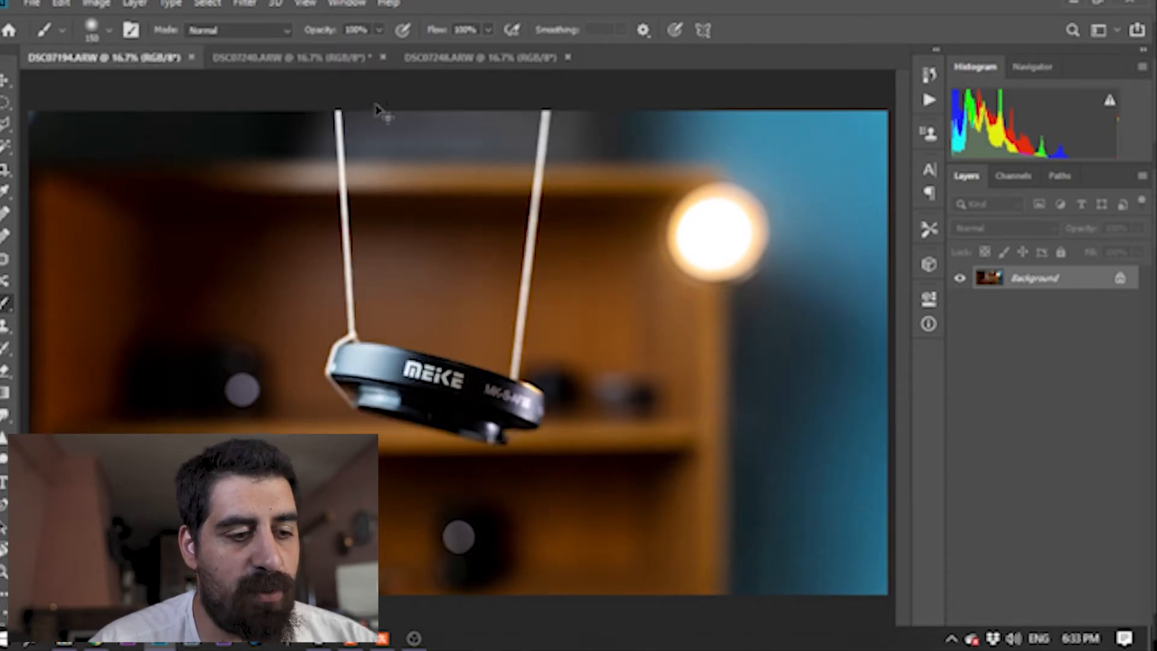
pyautogui.hotkey('ctrl', 'j')
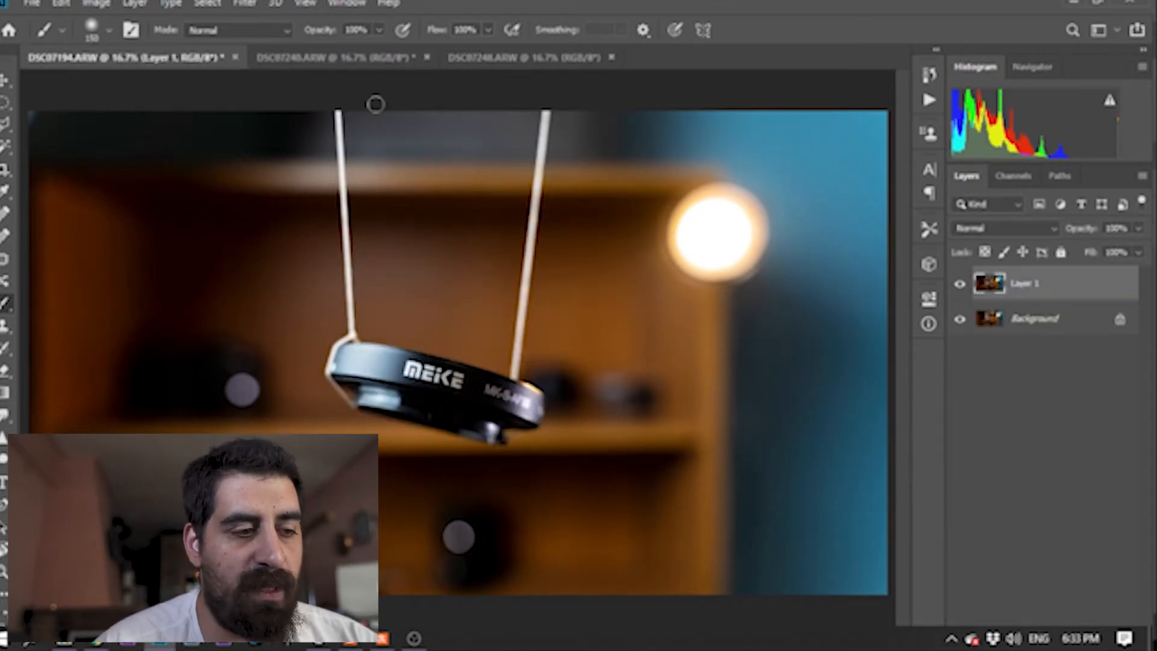
pyautogui.press('c')
pyautogui.press('v')
pyautogui.moveTo(452, 277)
pyautogui.mouseDown()
pyautogui.moveTo(498, 71)
pyautogui.moveTo(480, 345)
pyautogui.moveTo(636, 348)
pyautogui.moveTo(693, 320)
pyautogui.moveTo(677, 361)
pyautogui.mouseUp()
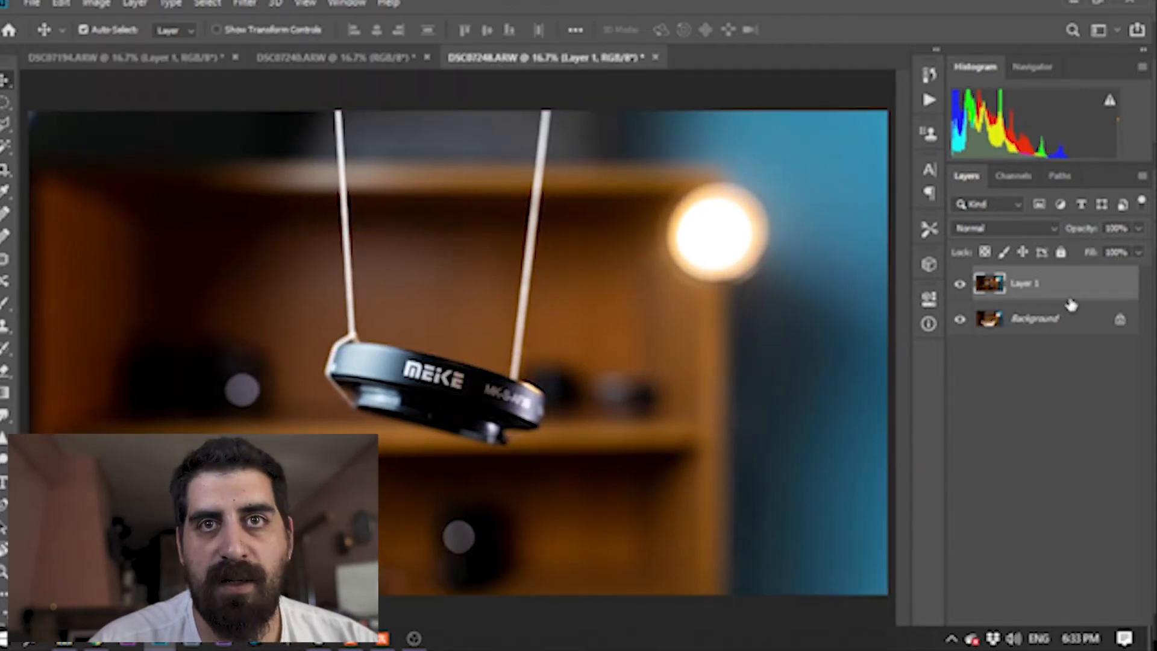
# - Hide Layer 1 to check the hand photo beneath it, review the DSC07240 and DSC07194 source photos, and return to DSC07248
pyautogui.click(960, 284)
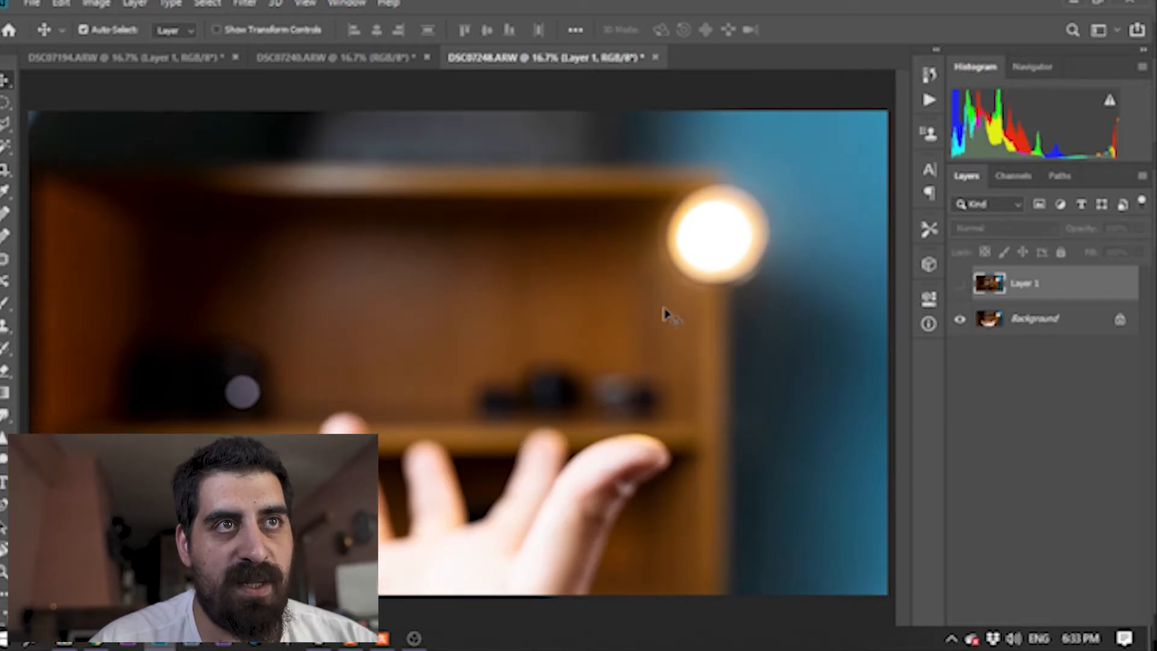
pyautogui.click(336, 58)
pyautogui.click(121, 56)
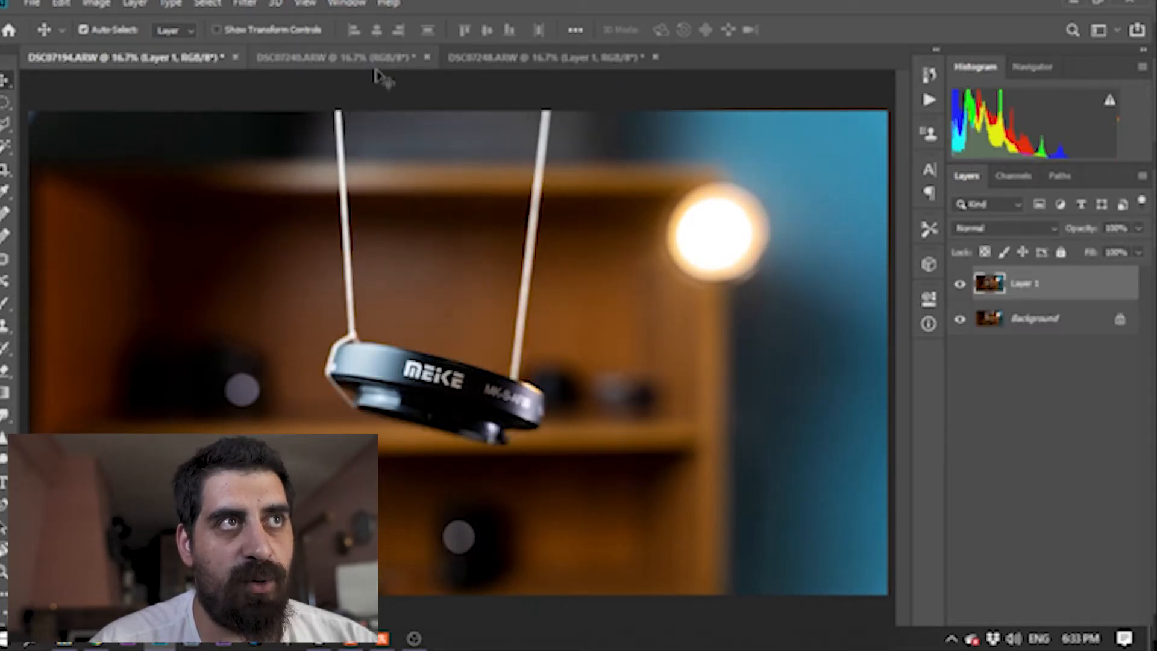
pyautogui.click(588, 60)
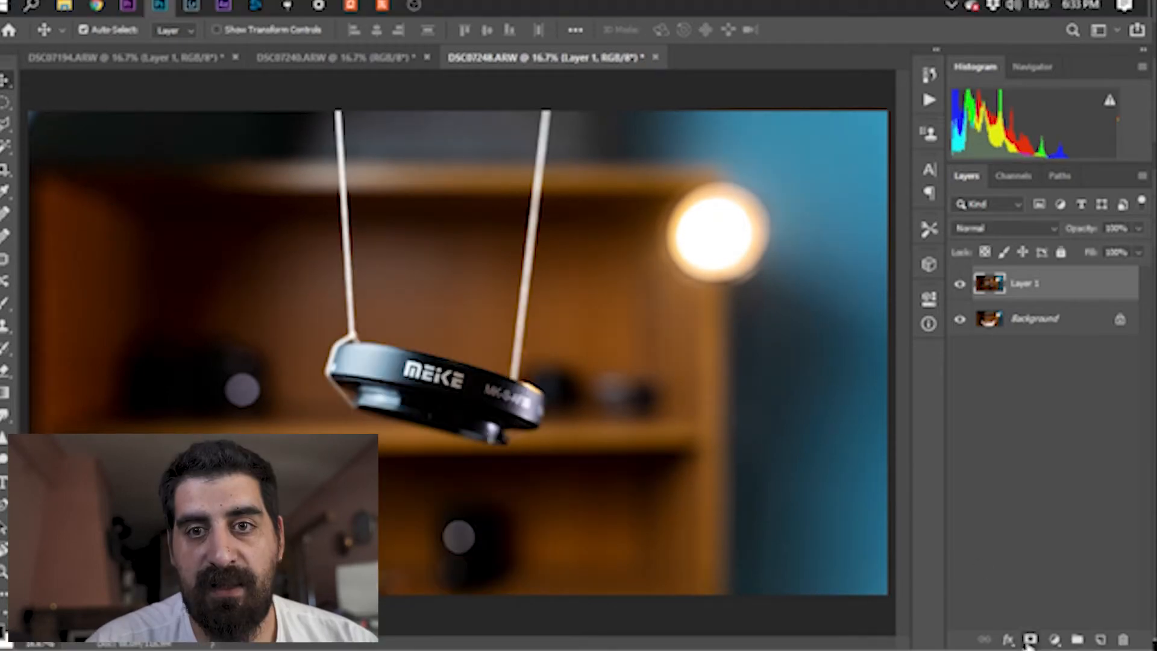
# - Add a white layer mask to Layer 1 and paint out the string on the adapter's left side with the Brush
pyautogui.click(1029, 640)
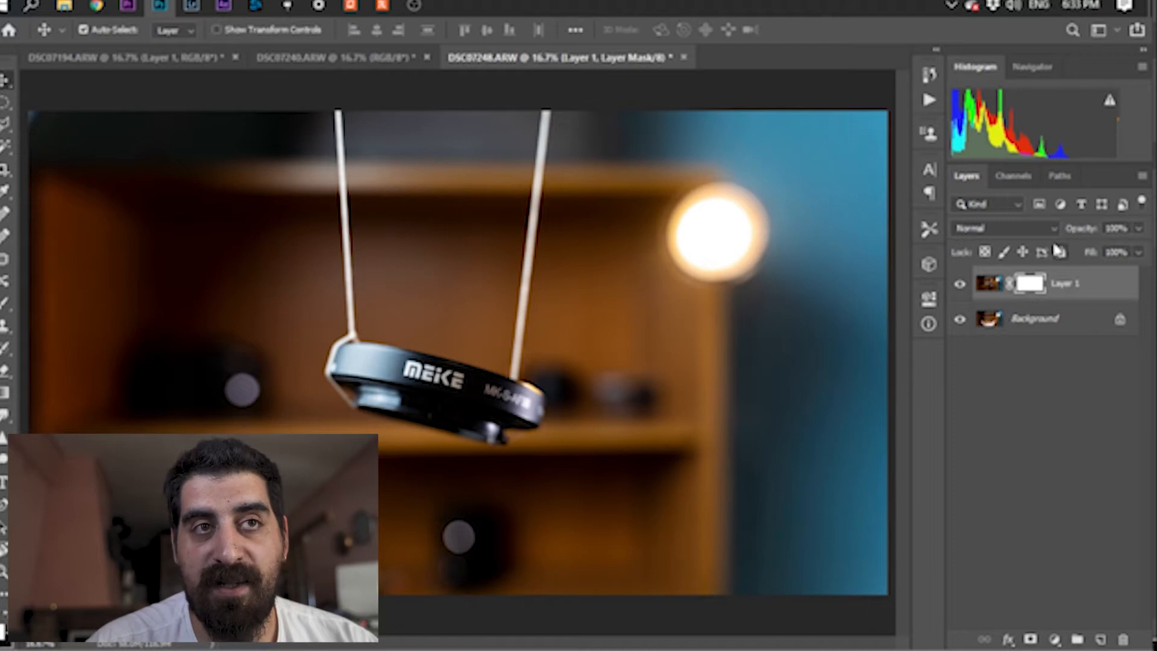
pyautogui.press('b')
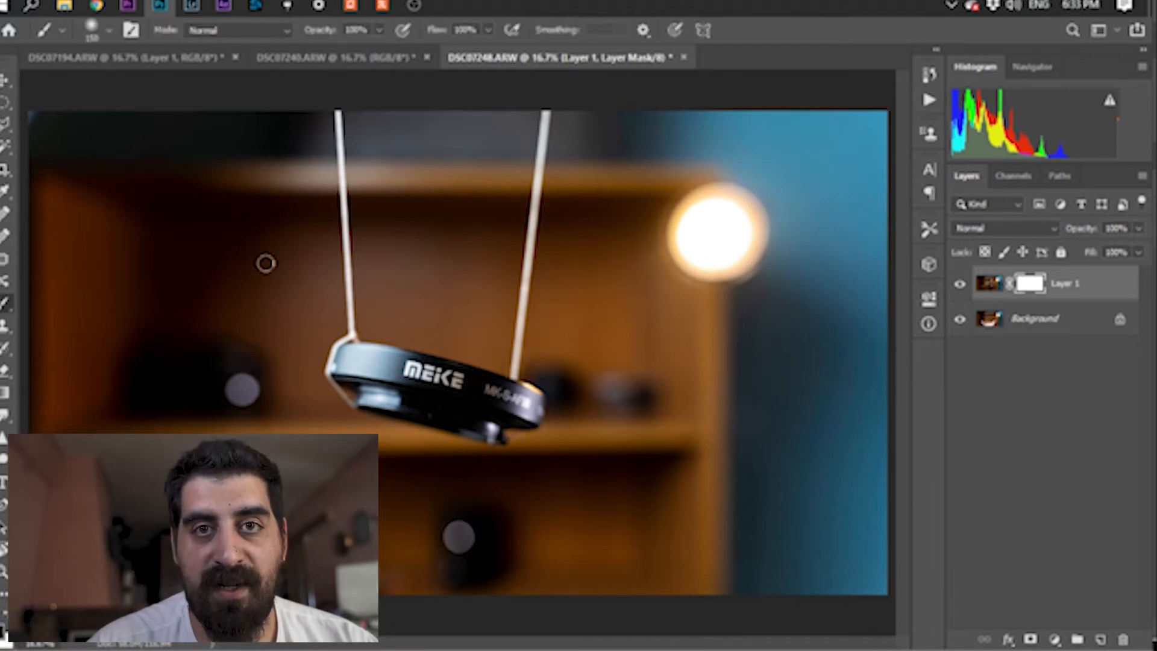
pyautogui.moveTo(345, 109)
pyautogui.mouseDown()
pyautogui.moveTo(340, 161)
pyautogui.moveTo(333, 106)
pyautogui.moveTo(340, 227)
pyautogui.moveTo(336, 214)
pyautogui.moveTo(355, 333)
pyautogui.moveTo(359, 310)
pyautogui.mouseUp()
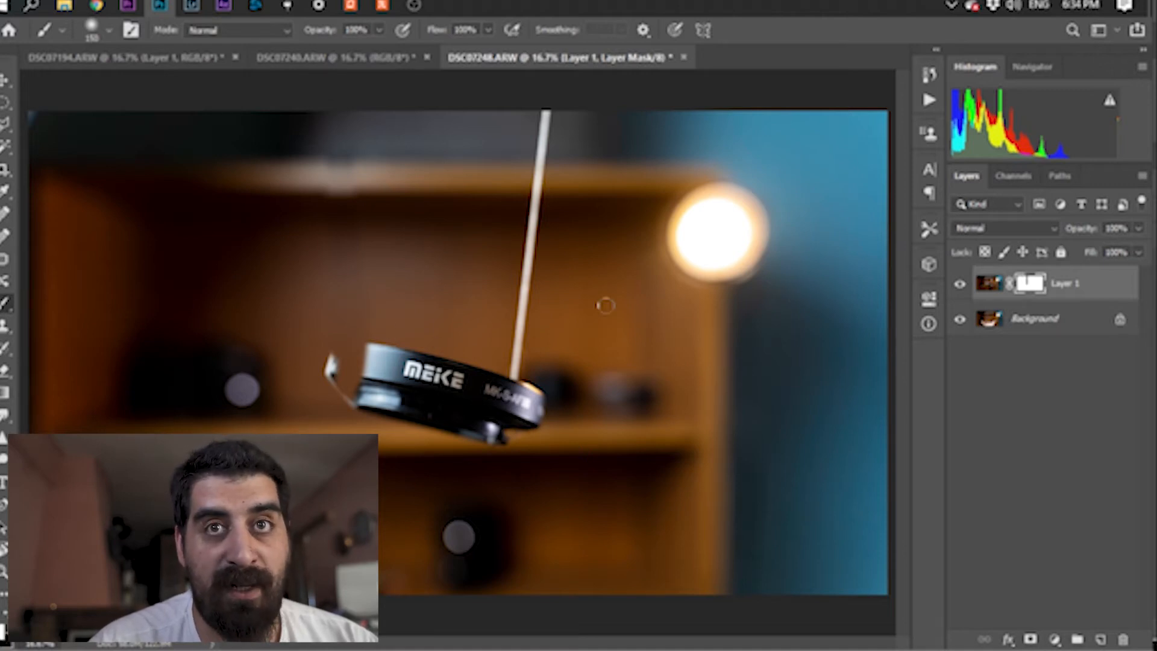
pyautogui.moveTo(343, 340)
pyautogui.mouseDown()
pyautogui.moveTo(362, 389)
pyautogui.moveTo(347, 337)
pyautogui.mouseUp()
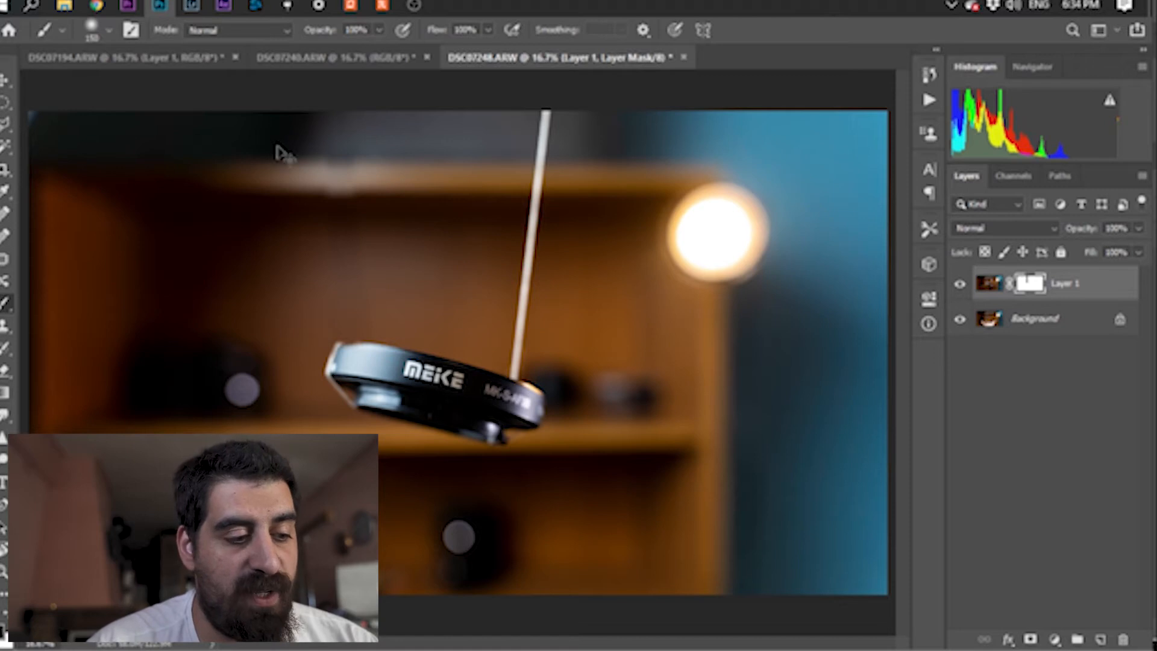
# - Turn Layer 1's mask fully black and paint the MEIKE adapter back in above the hand
pyautogui.hotkey('ctrl', 'i')
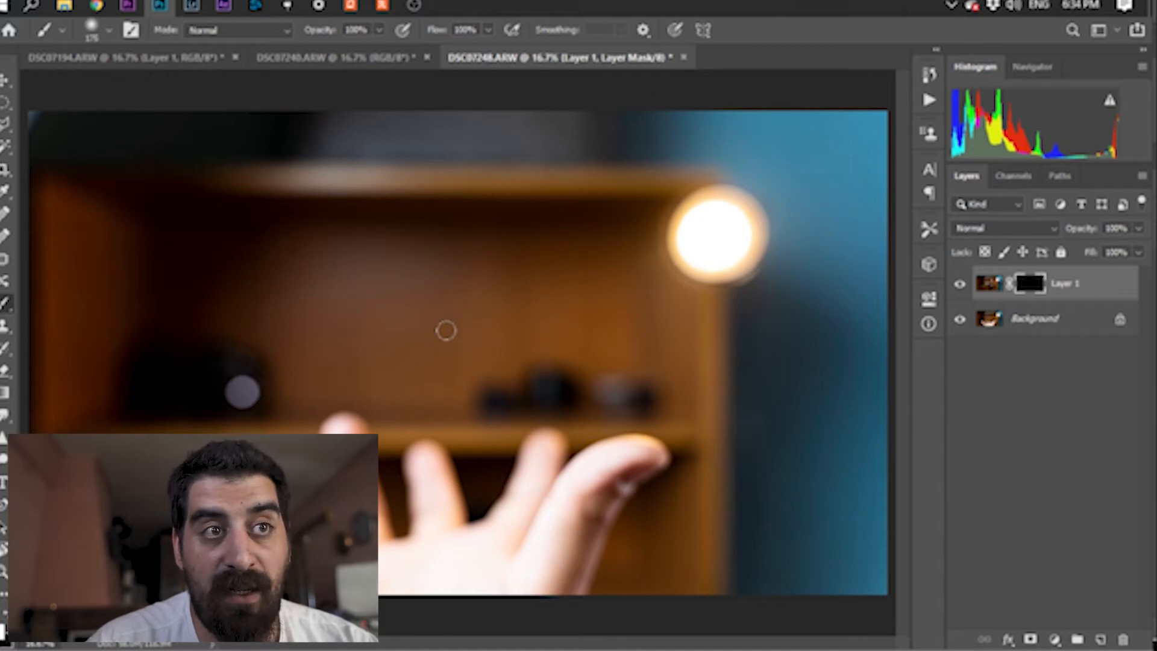
pyautogui.moveTo(426, 348)
pyautogui.mouseDown()
pyautogui.moveTo(395, 355)
pyautogui.moveTo(423, 381)
pyautogui.moveTo(372, 364)
pyautogui.moveTo(391, 380)
pyautogui.moveTo(362, 363)
pyautogui.moveTo(365, 348)
pyautogui.moveTo(340, 380)
pyautogui.moveTo(433, 414)
pyautogui.moveTo(501, 394)
pyautogui.moveTo(462, 414)
pyautogui.moveTo(512, 438)
pyautogui.moveTo(497, 429)
pyautogui.moveTo(541, 412)
pyautogui.moveTo(444, 375)
pyautogui.moveTo(481, 395)
pyautogui.moveTo(556, 405)
pyautogui.moveTo(329, 355)
pyautogui.moveTo(340, 385)
pyautogui.moveTo(370, 401)
pyautogui.moveTo(468, 430)
pyautogui.moveTo(509, 402)
pyautogui.mouseUp()
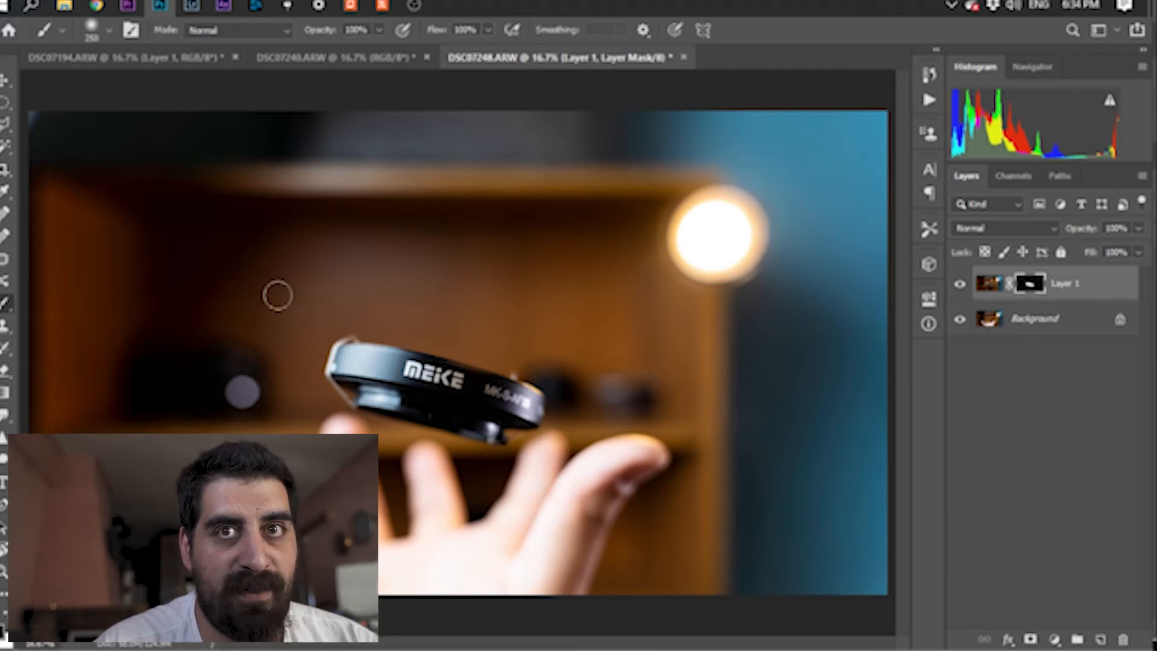
# - Mask out the leftover string around the lower adapter's edges on Layer 1 with a smaller brush of about 90 px
pyautogui.press('[')
pyautogui.press('[')
pyautogui.press('[')
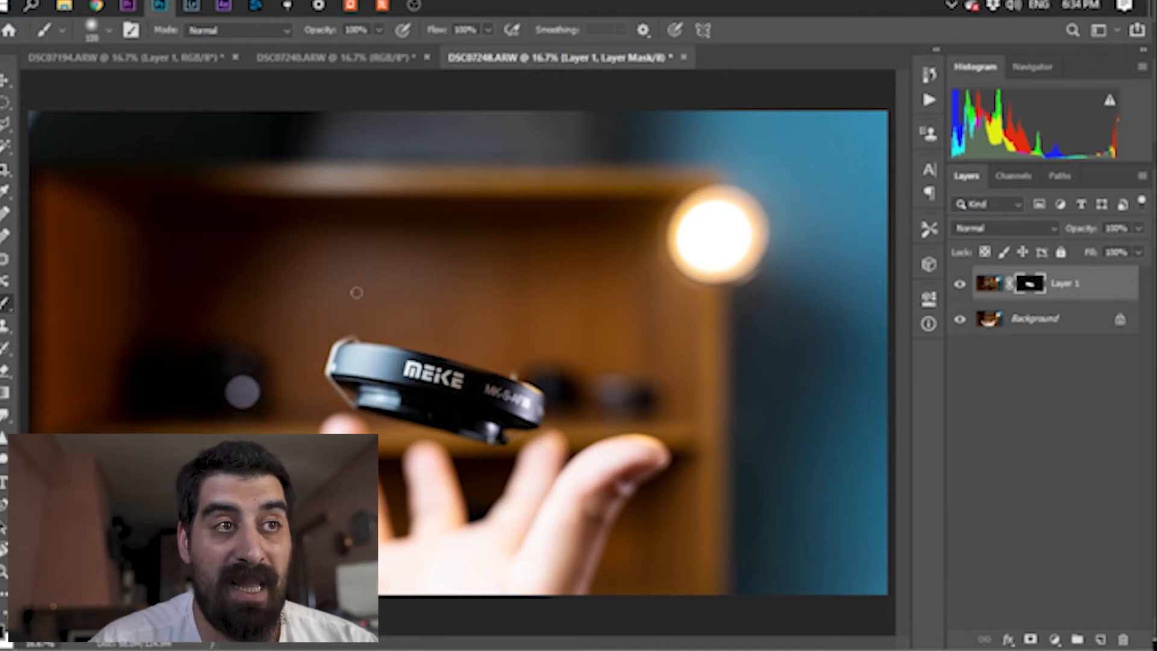
pyautogui.scroll(5, 346, 342)
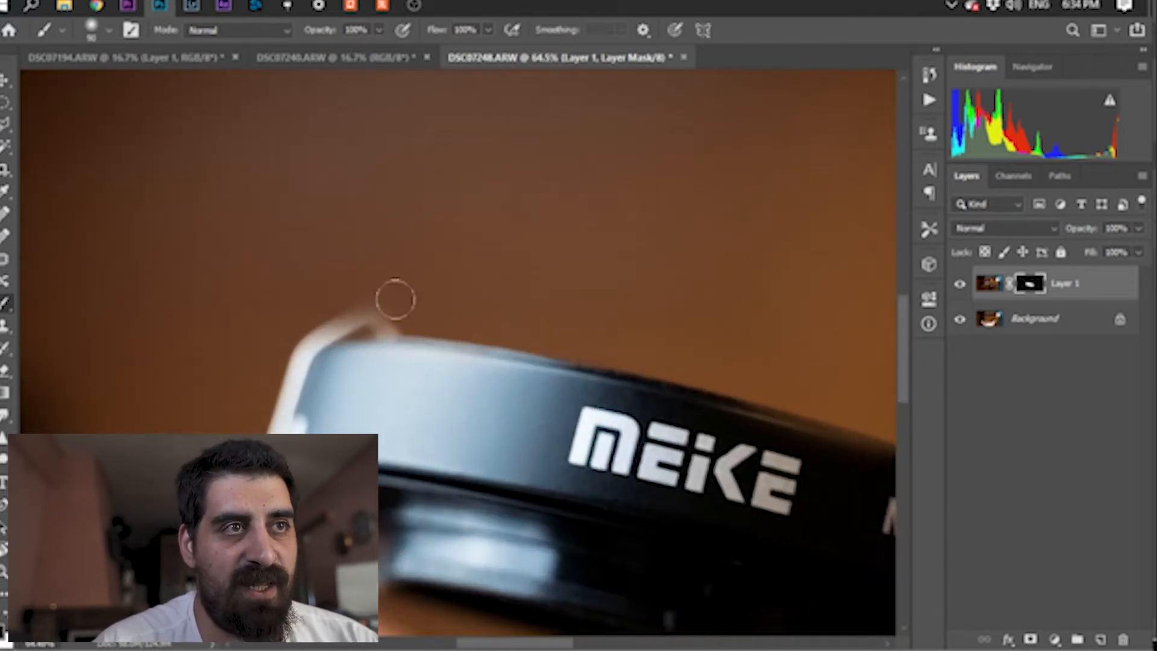
pyautogui.moveTo(361, 310)
pyautogui.mouseDown()
pyautogui.moveTo(308, 333)
pyautogui.moveTo(290, 368)
pyautogui.moveTo(301, 337)
pyautogui.moveTo(263, 402)
pyautogui.moveTo(290, 339)
pyautogui.moveTo(281, 400)
pyautogui.mouseUp()
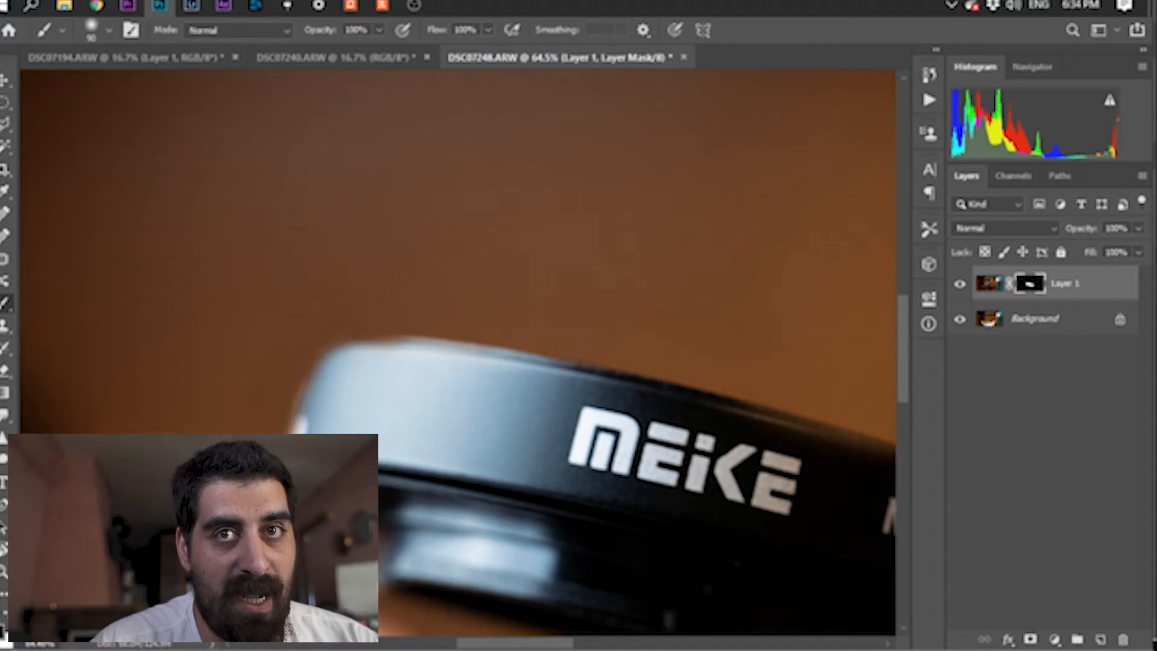
pyautogui.moveTo(371, 491); pyautogui.dragTo(457, 402)
pyautogui.hotkey('ctrl', 'z')
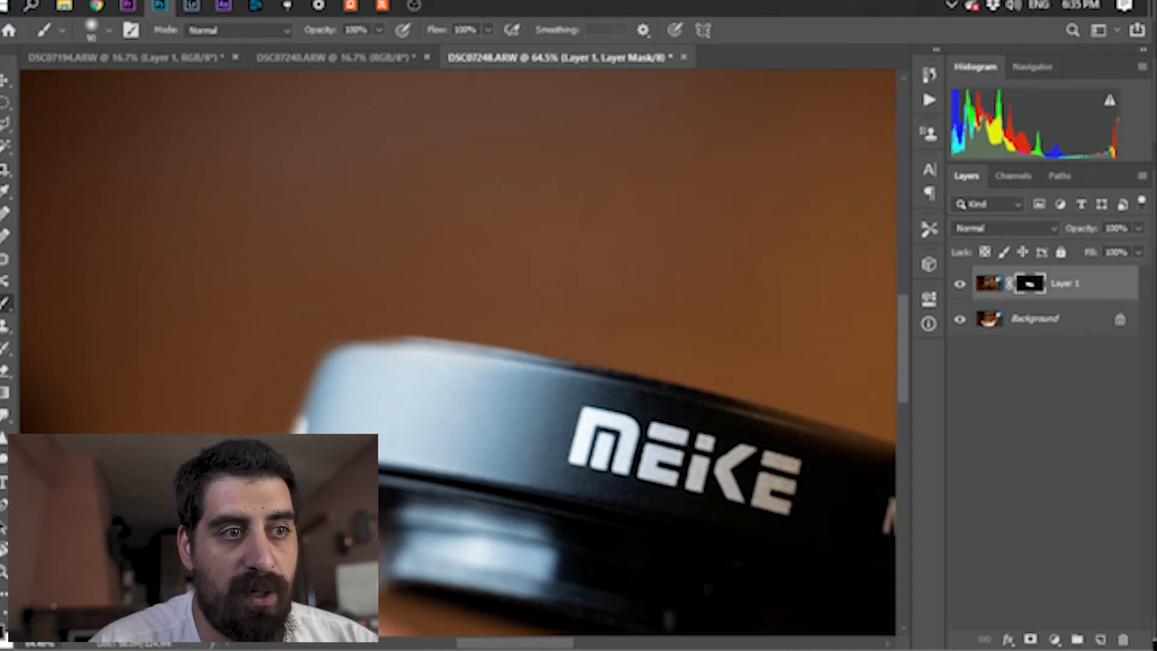
pyautogui.scroll(-5, 458, 352)
pyautogui.hscroll(6, 457, 352)
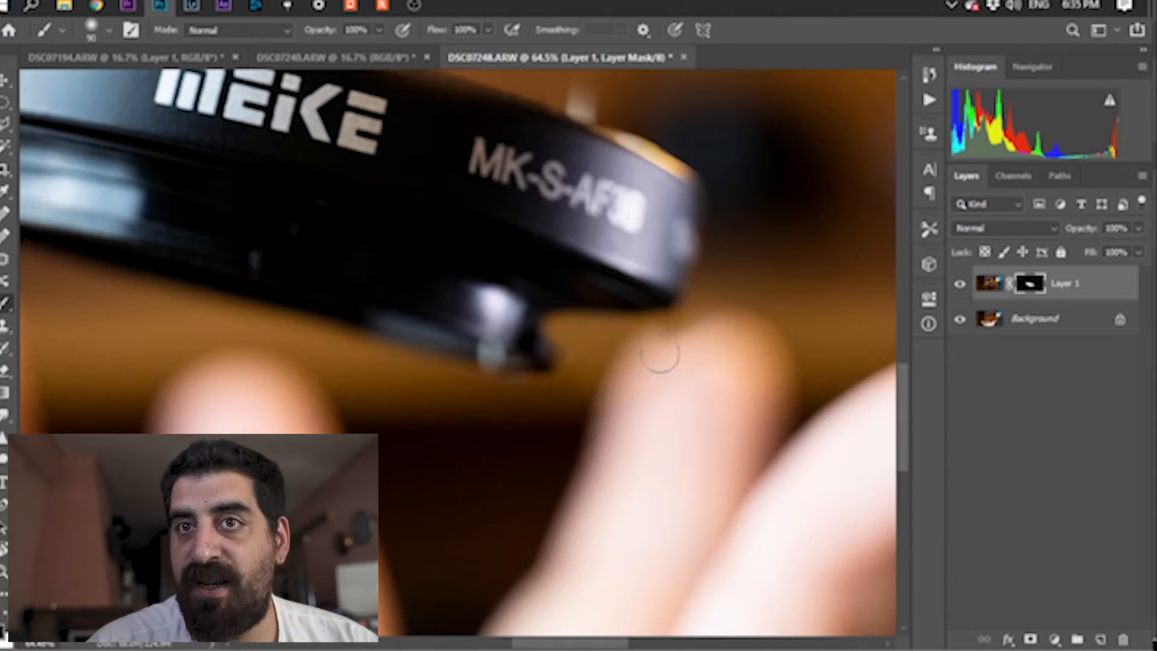
pyautogui.scroll(-5, 437, 464)
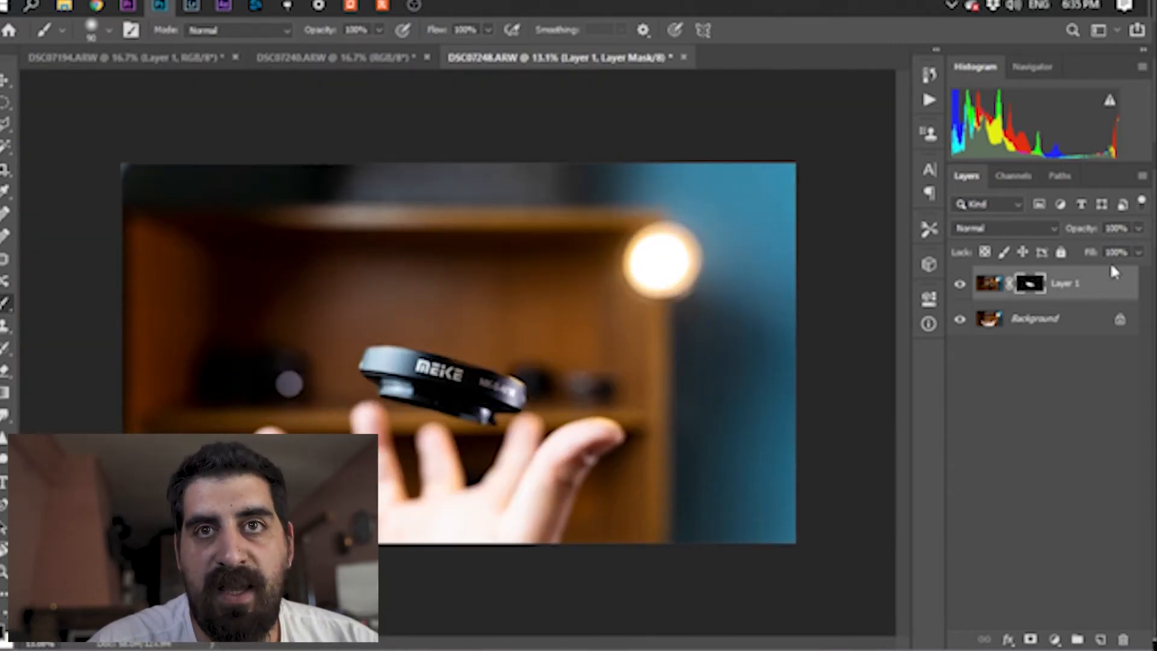
pyautogui.scroll(2, 469, 473)
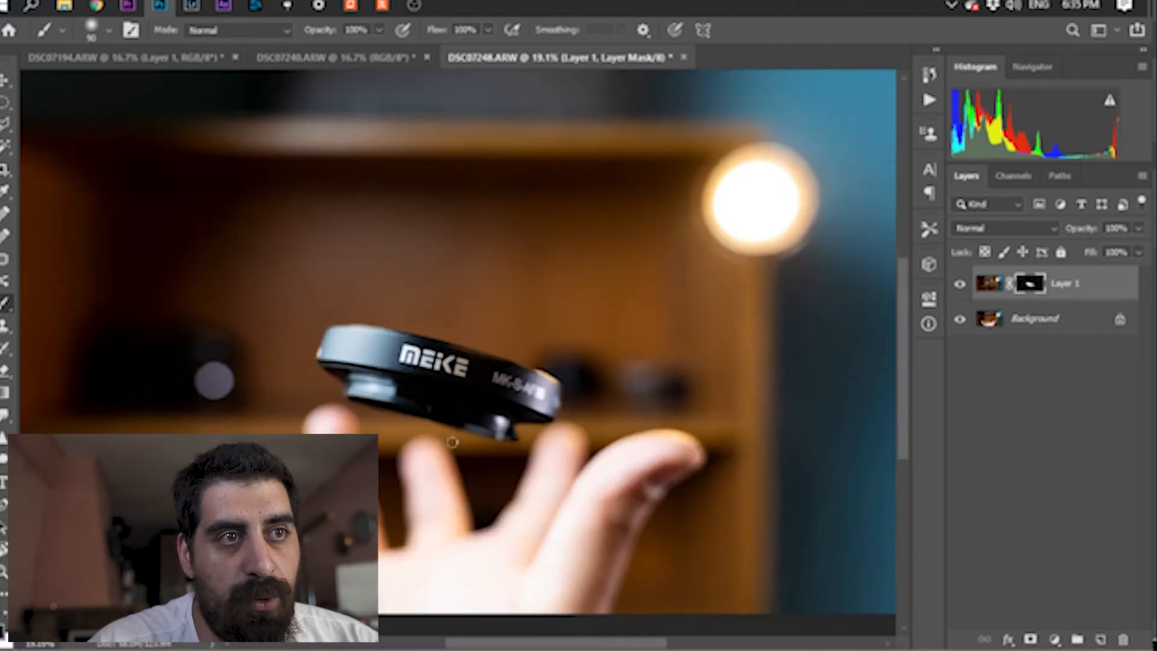
# - Duplicate the Background layer of DSC07240 and move the copy into DSC07248 as the topmost layer
pyautogui.click(331, 58)
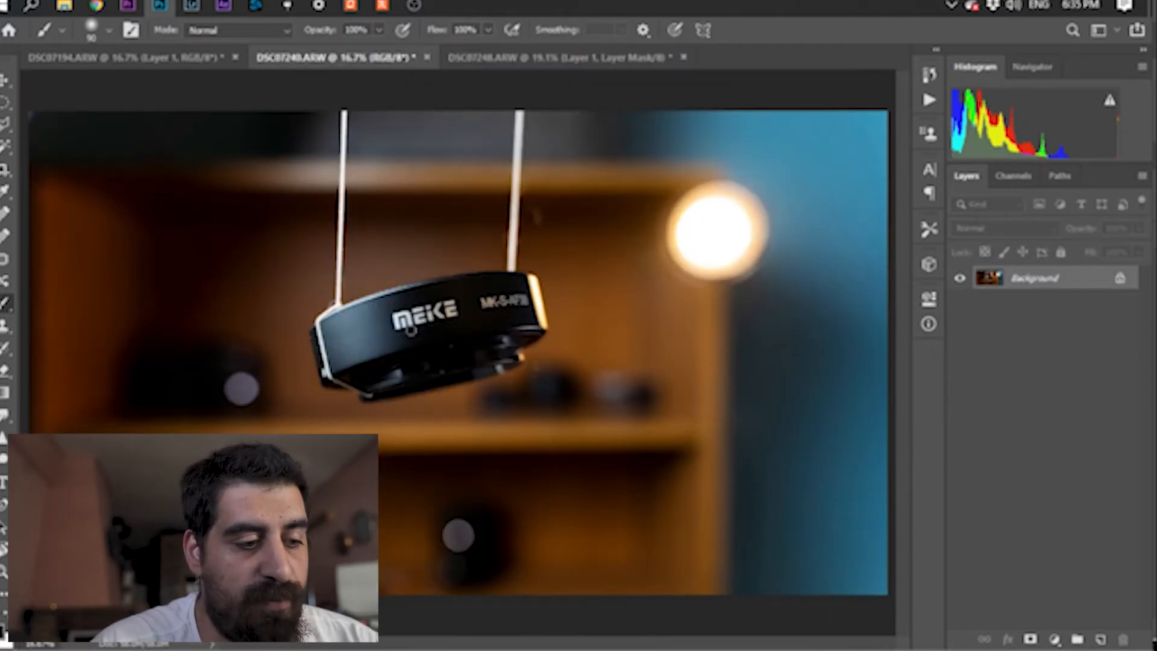
pyautogui.hotkey('ctrl', 'j')
pyautogui.press('v')
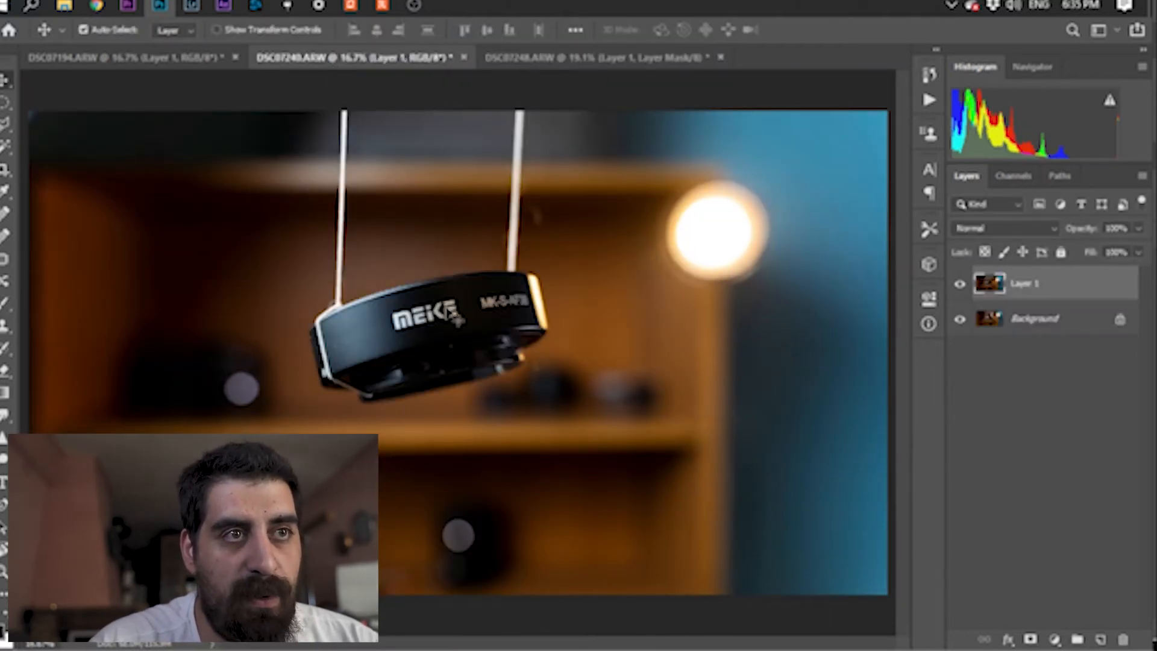
pyautogui.moveTo(469, 336); pyautogui.dragTo(601, 95)
pyautogui.moveTo(570, 59); pyautogui.dragTo(445, 295)
# - Set Layer 2's opacity to 63% and move the layer so its adapter sits above the lower adapter
pyautogui.scroll(-3, 488, 348)
pyautogui.moveTo(488, 349)
pyautogui.mouseDown()
pyautogui.moveTo(490, 364)
pyautogui.moveTo(489, 354)
pyautogui.mouseUp()
pyautogui.moveTo(1071, 229); pyautogui.dragTo(1058, 234)
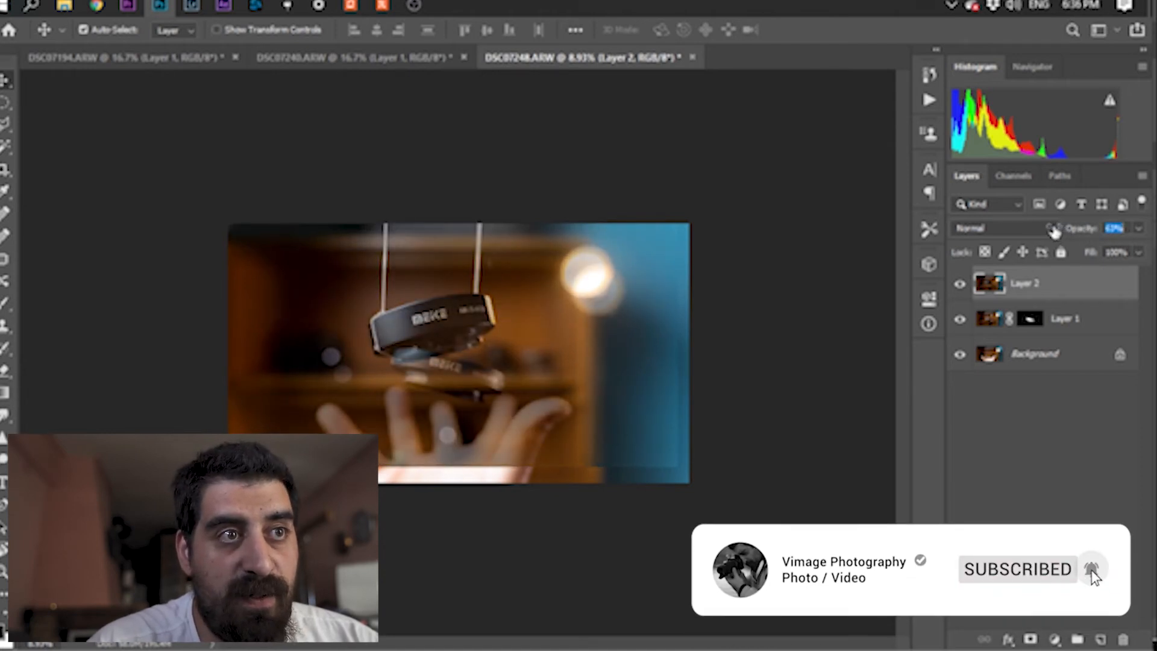
pyautogui.moveTo(433, 330)
pyautogui.mouseDown()
pyautogui.moveTo(453, 318)
pyautogui.moveTo(443, 314)
pyautogui.mouseUp()
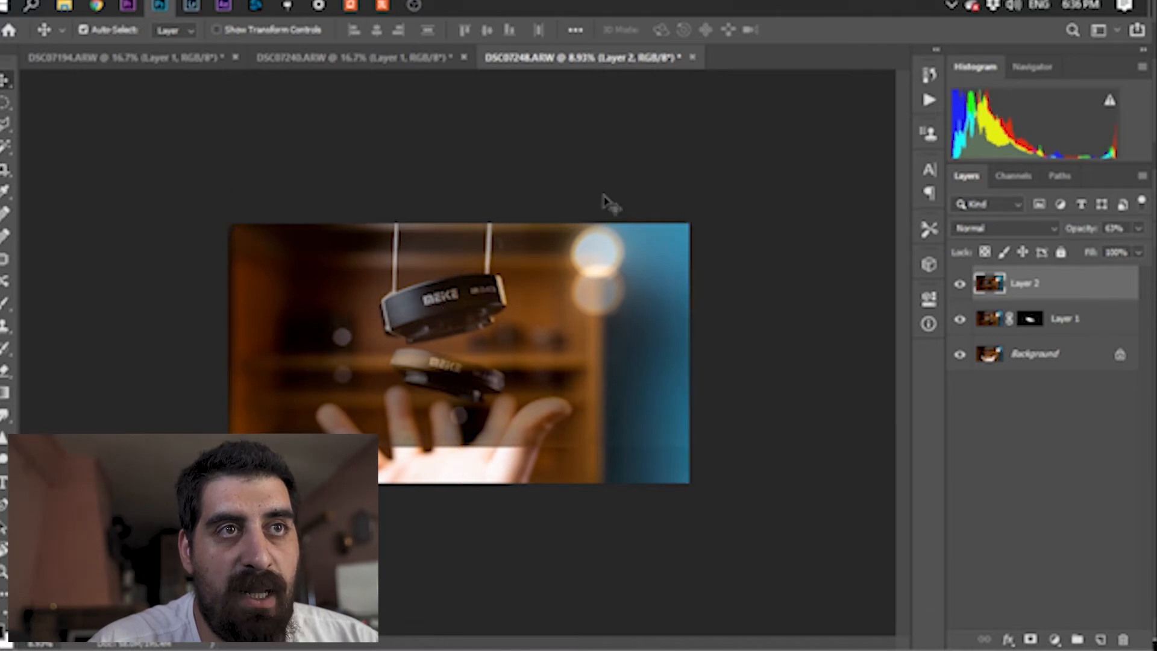
# - Scale Layer 2 down proportionally to 91.50% with Free Transform
pyautogui.hotkey('ctrl', 't')
pyautogui.moveTo(689, 189); pyautogui.dragTo(669, 194)
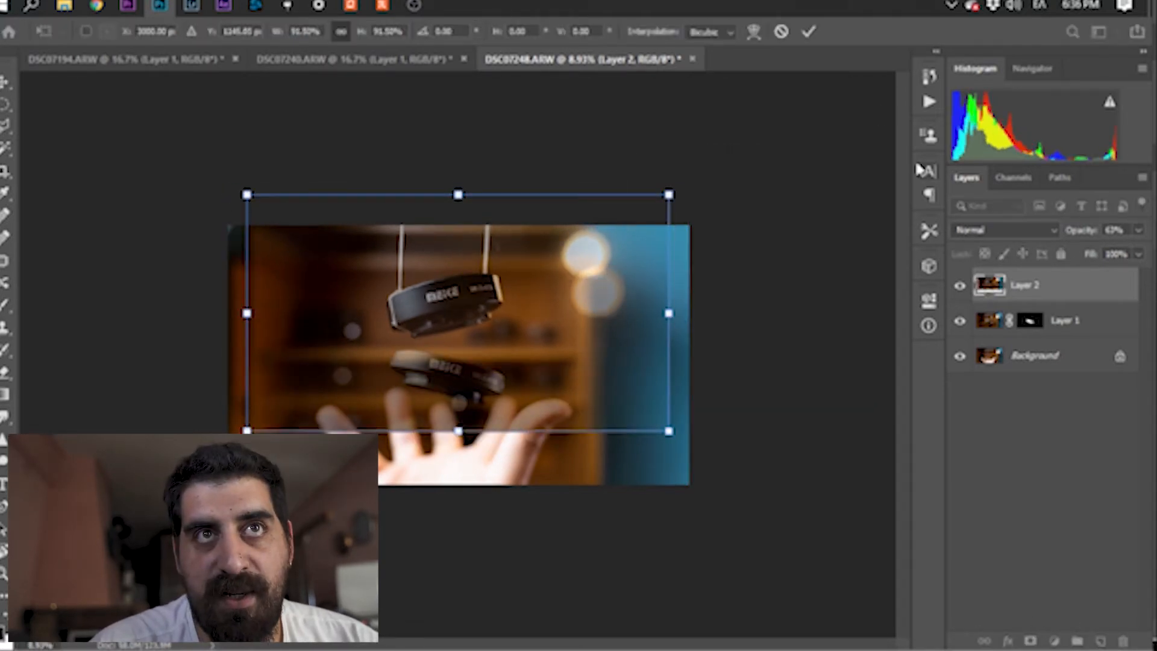
pyautogui.click(808, 31)
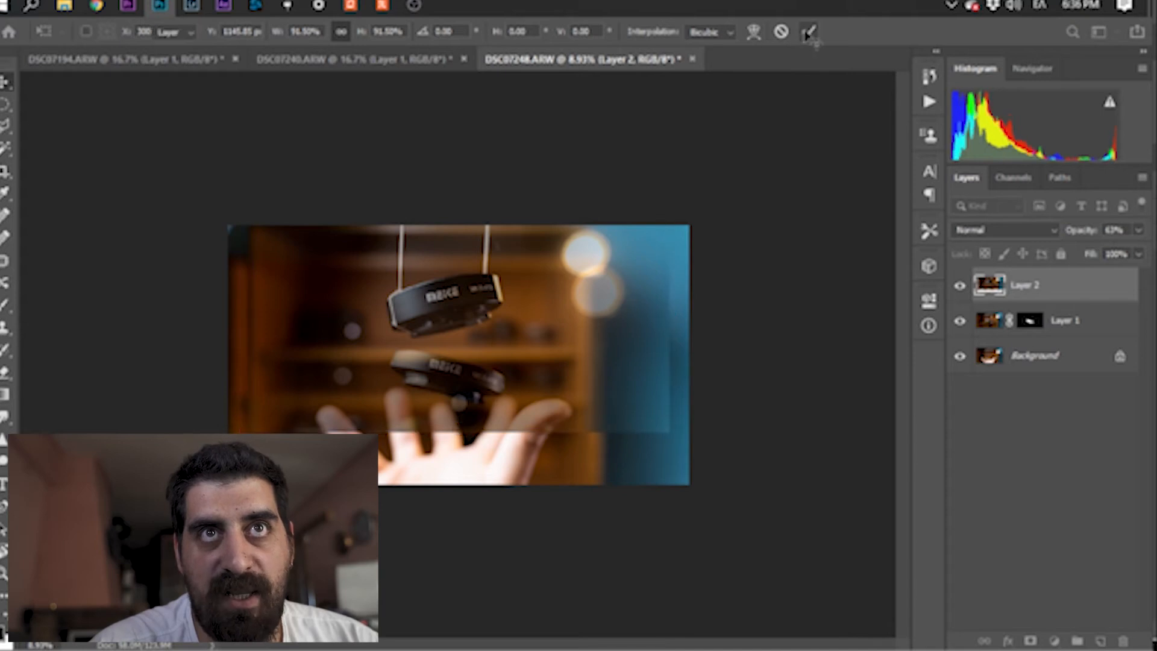
# - Add a layer mask to Layer 2, invert it to black, and paint the upper adapter in with a larger brush
pyautogui.click(1030, 641)
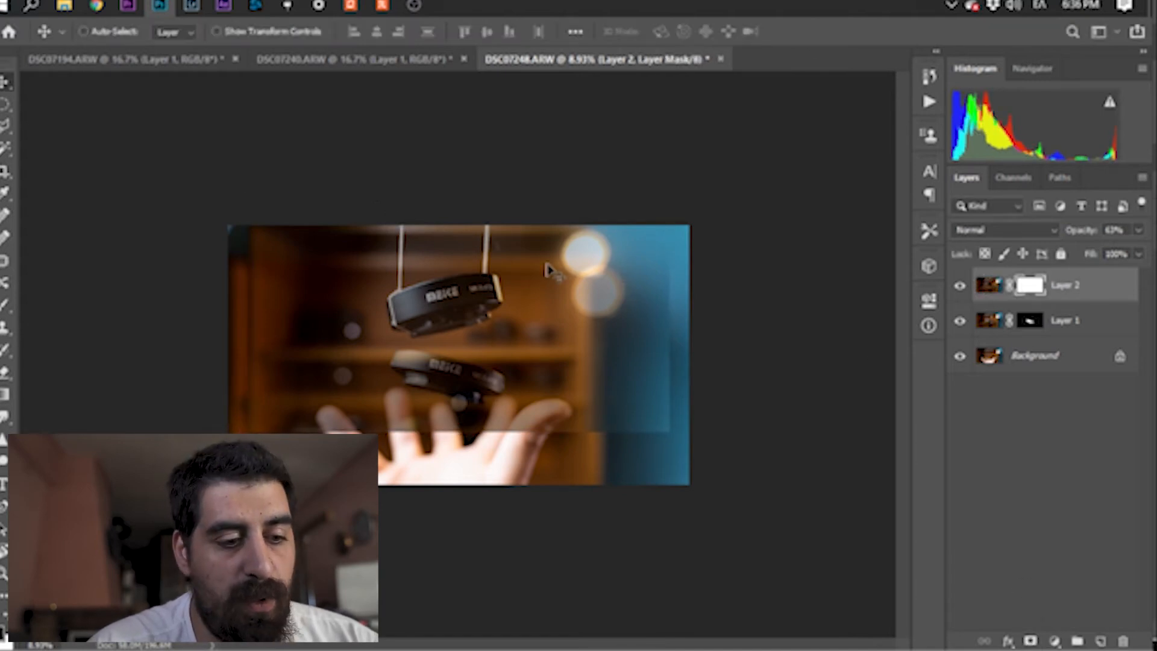
pyautogui.hotkey('ctrl', 'i')
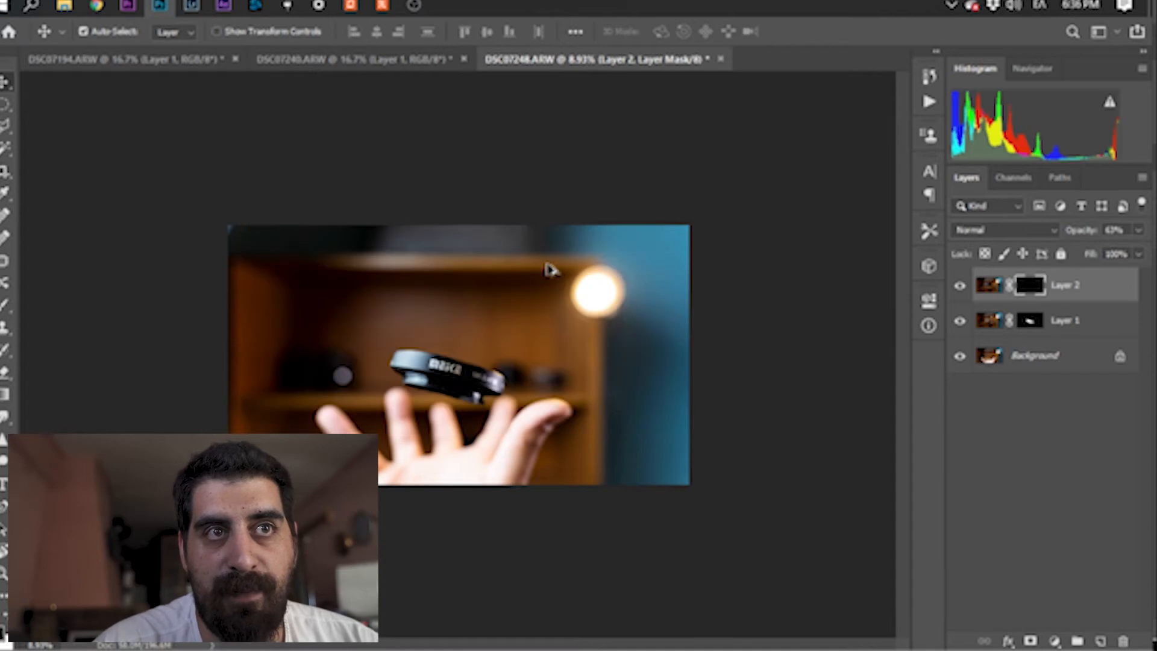
pyautogui.press('b')
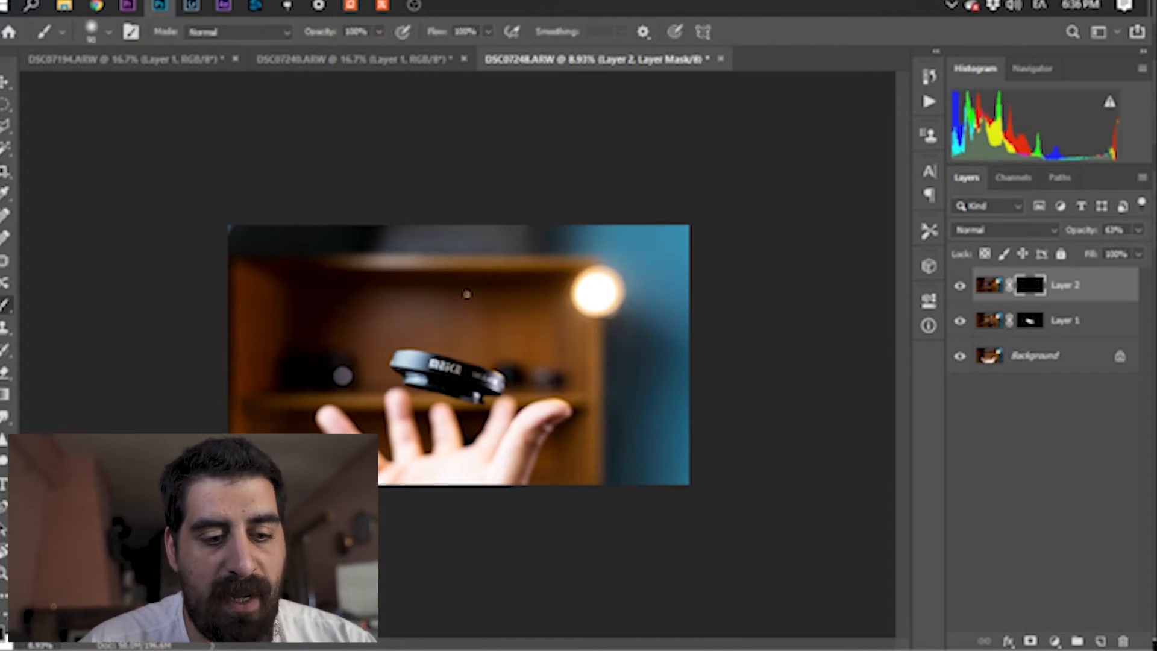
pyautogui.press(']')
pyautogui.moveTo(476, 329)
pyautogui.mouseDown()
pyautogui.moveTo(414, 308)
pyautogui.moveTo(486, 303)
pyautogui.moveTo(441, 306)
pyautogui.moveTo(490, 335)
pyautogui.mouseUp()
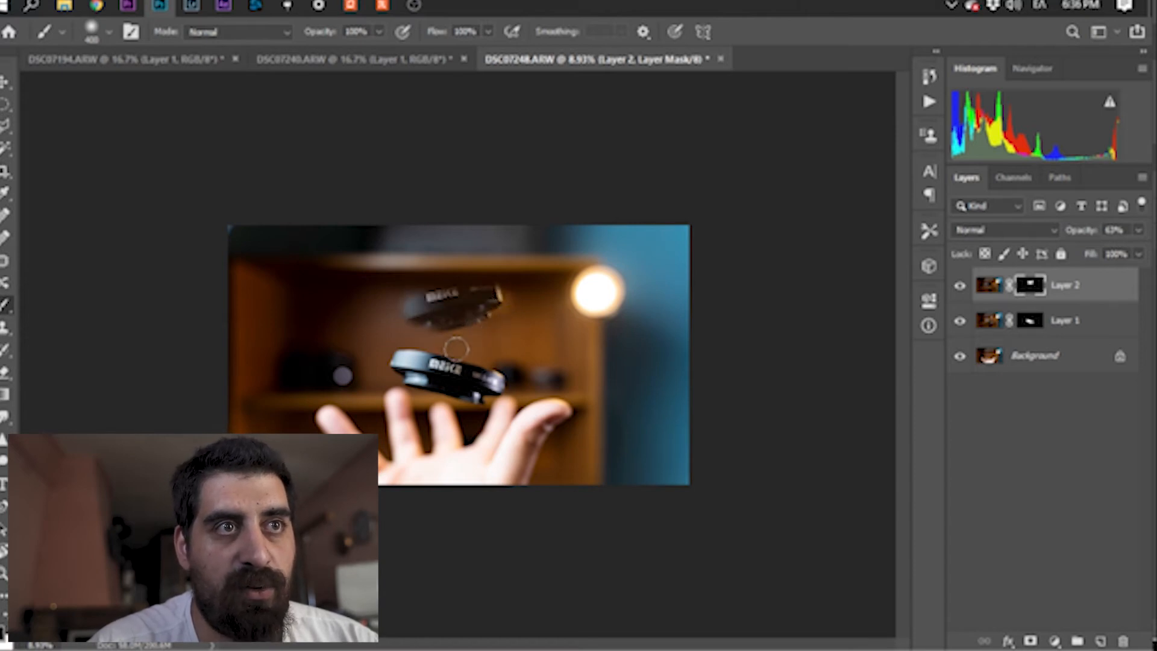
pyautogui.moveTo(465, 294)
pyautogui.mouseDown()
pyautogui.moveTo(388, 312)
pyautogui.moveTo(452, 312)
pyautogui.moveTo(397, 326)
pyautogui.moveTo(471, 312)
pyautogui.moveTo(485, 296)
pyautogui.moveTo(477, 290)
pyautogui.moveTo(431, 295)
pyautogui.moveTo(495, 282)
pyautogui.moveTo(457, 309)
pyautogui.moveTo(496, 311)
pyautogui.moveTo(469, 322)
pyautogui.moveTo(479, 321)
pyautogui.moveTo(414, 325)
pyautogui.moveTo(397, 306)
pyautogui.moveTo(426, 320)
pyautogui.moveTo(468, 317)
pyautogui.moveTo(487, 300)
pyautogui.moveTo(468, 289)
pyautogui.moveTo(424, 292)
pyautogui.moveTo(481, 341)
pyautogui.mouseUp()
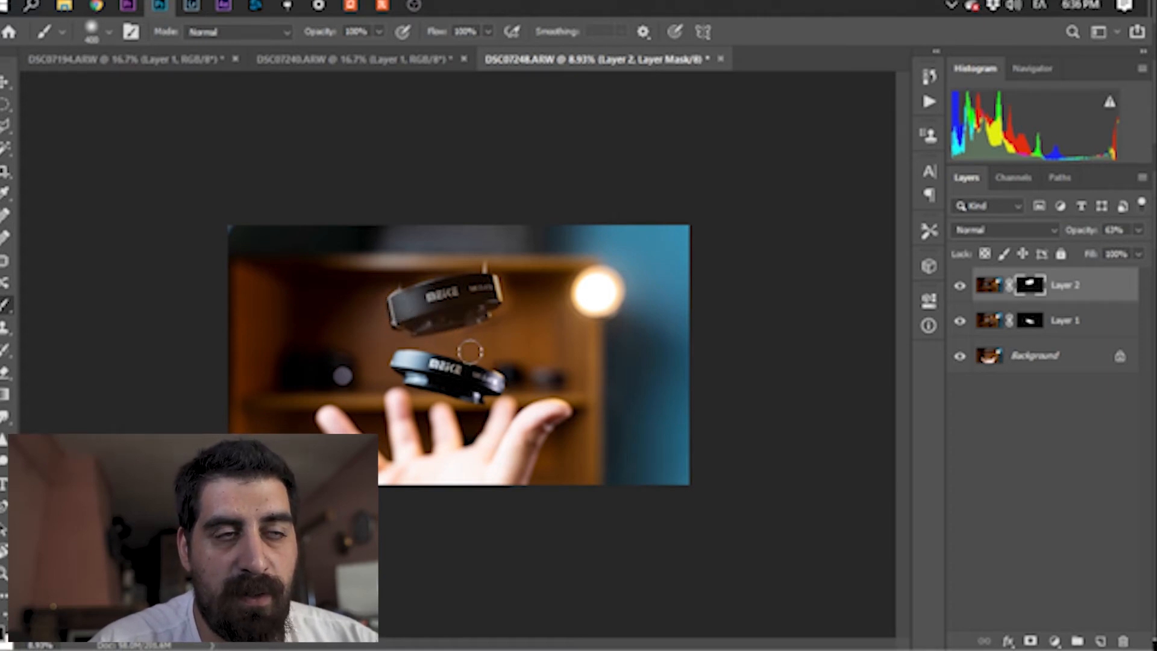
# - Mask out the leftover string pieces above the upper adapter on Layer 2 with a smaller brush
pyautogui.scroll(3, 475, 346)
pyautogui.press('[')
pyautogui.press('[')
pyautogui.press('[')
pyautogui.press('[')
pyautogui.press('[')
pyautogui.press('[')
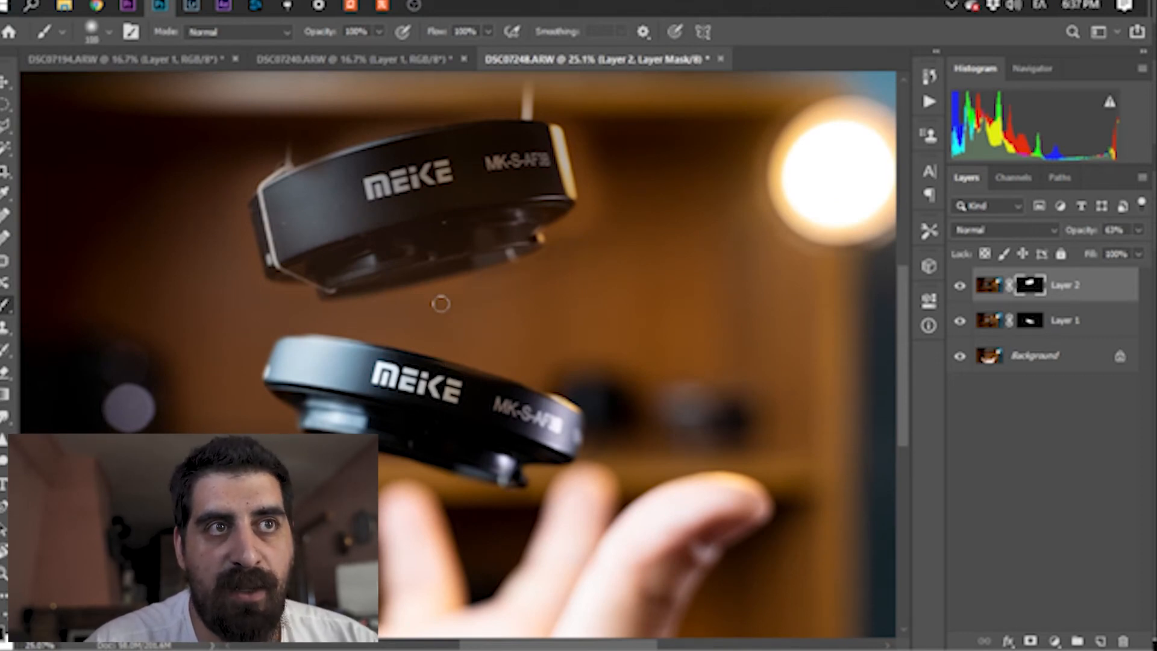
pyautogui.moveTo(523, 273); pyautogui.dragTo(416, 415)
pyautogui.scroll(-3, 312, 355)
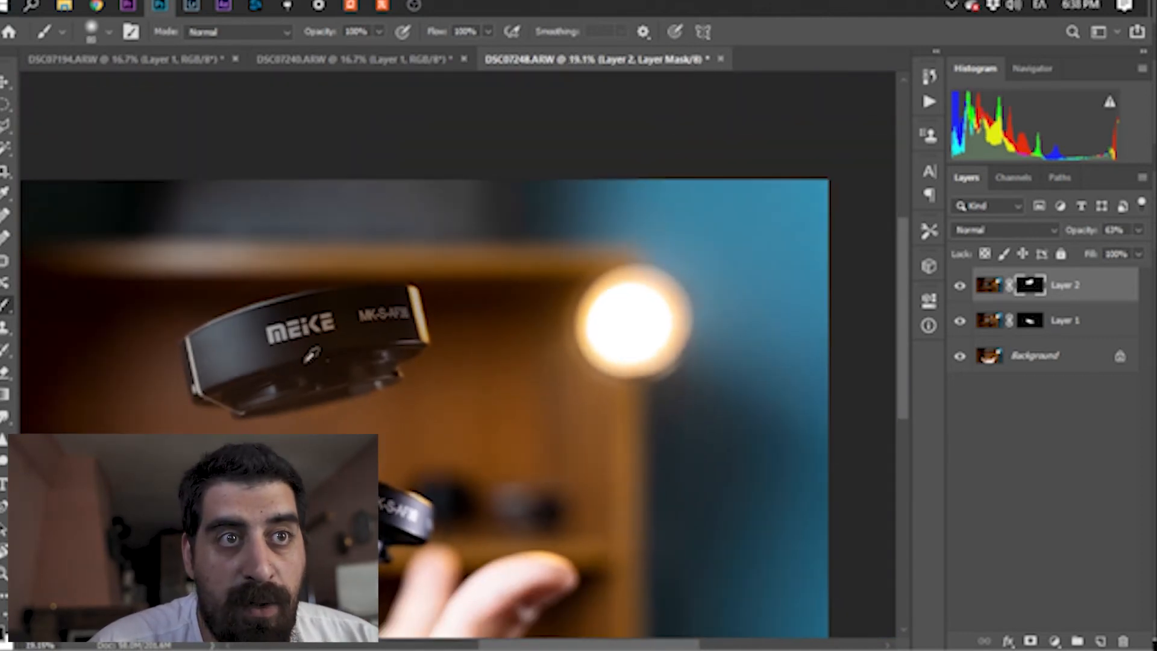
# - Restore Layer 2's opacity to 100%
pyautogui.scroll(-2, 306, 375)
pyautogui.scroll(1, 385, 340)
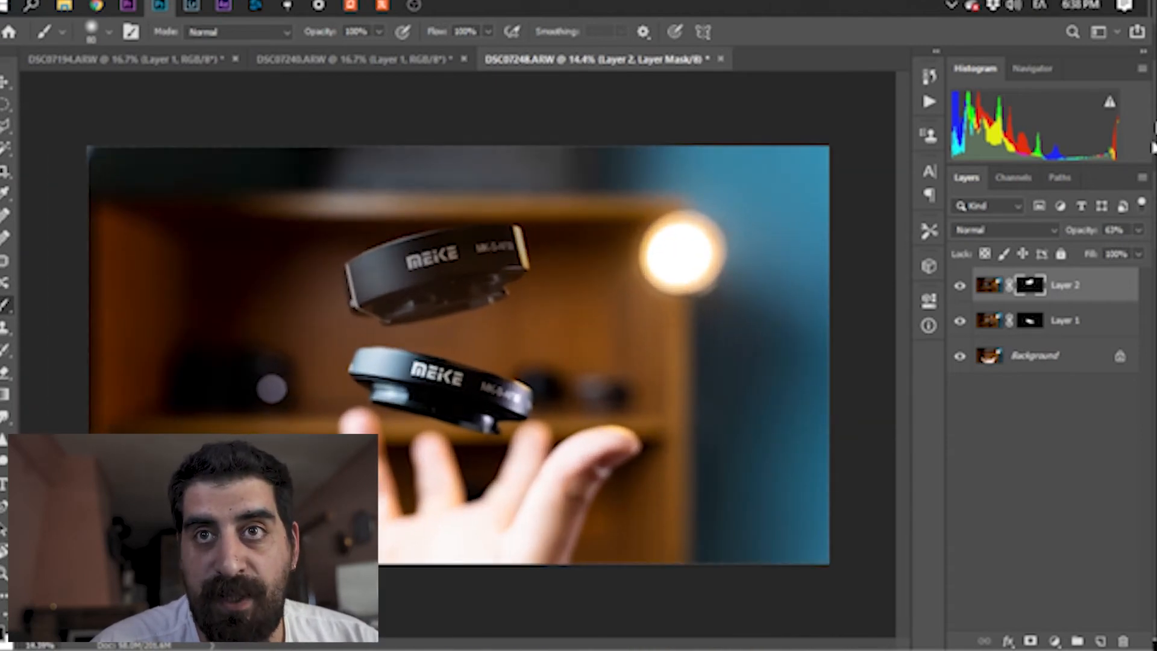
pyautogui.moveTo(1072, 244); pyautogui.dragTo(1150, 224)
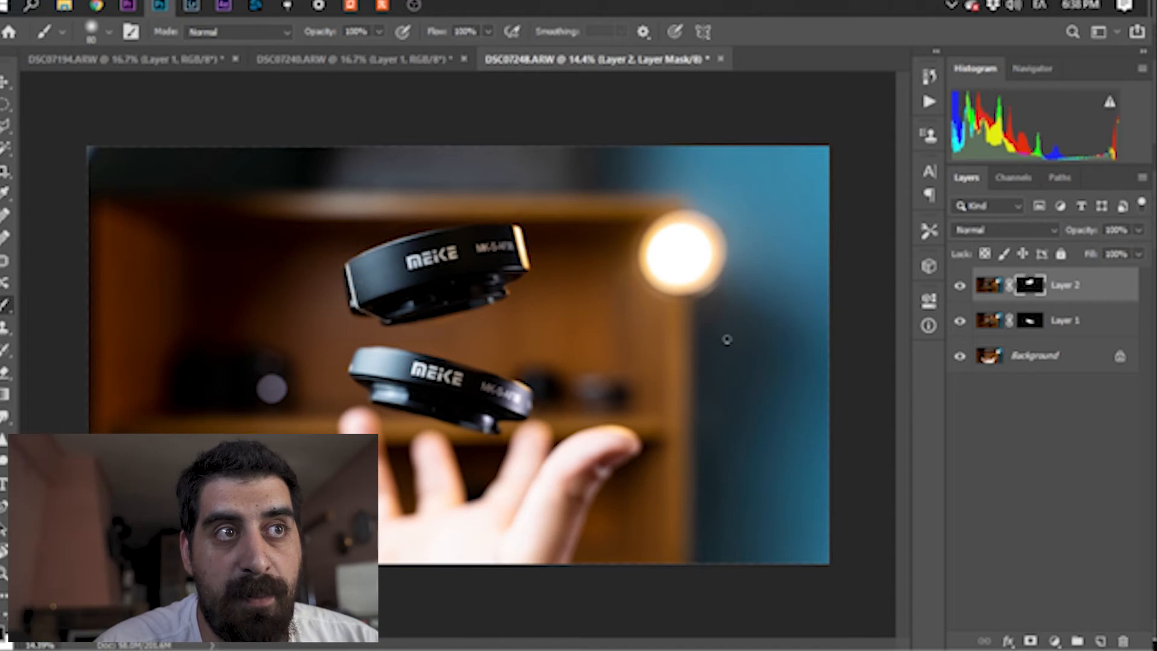
# - Retouch the upper adapter's left edge with a smaller Healing Brush and add a new empty layer above Layer 2
pyautogui.scroll(2, 355, 229)
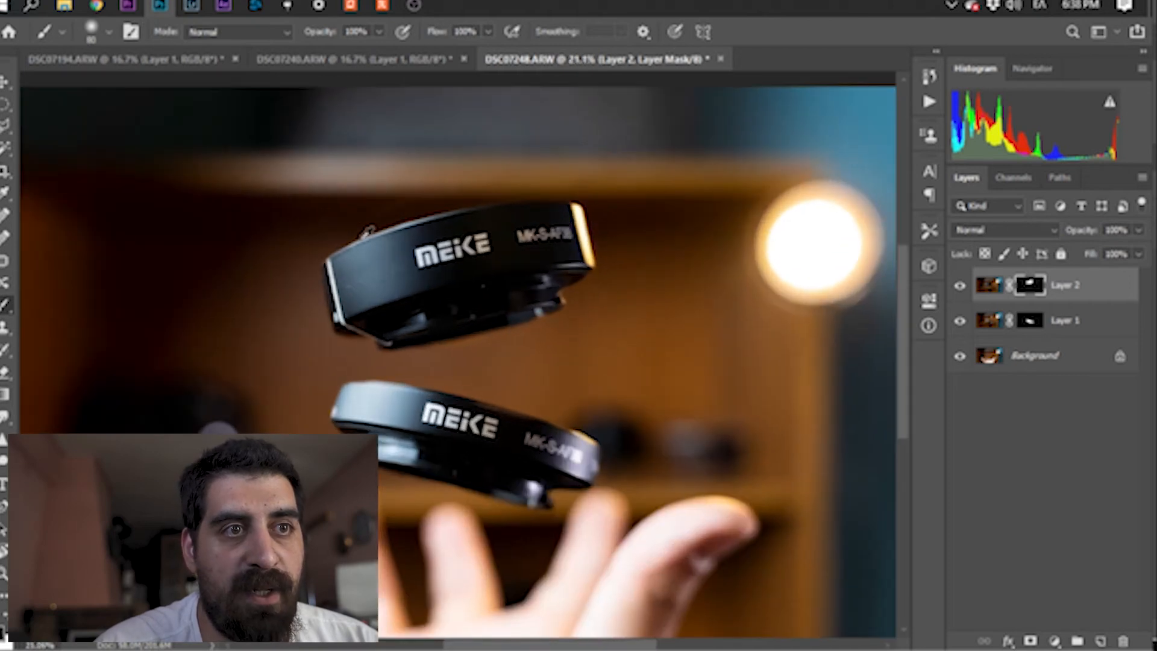
pyautogui.click(5, 236)
pyautogui.scroll(4, 291, 222)
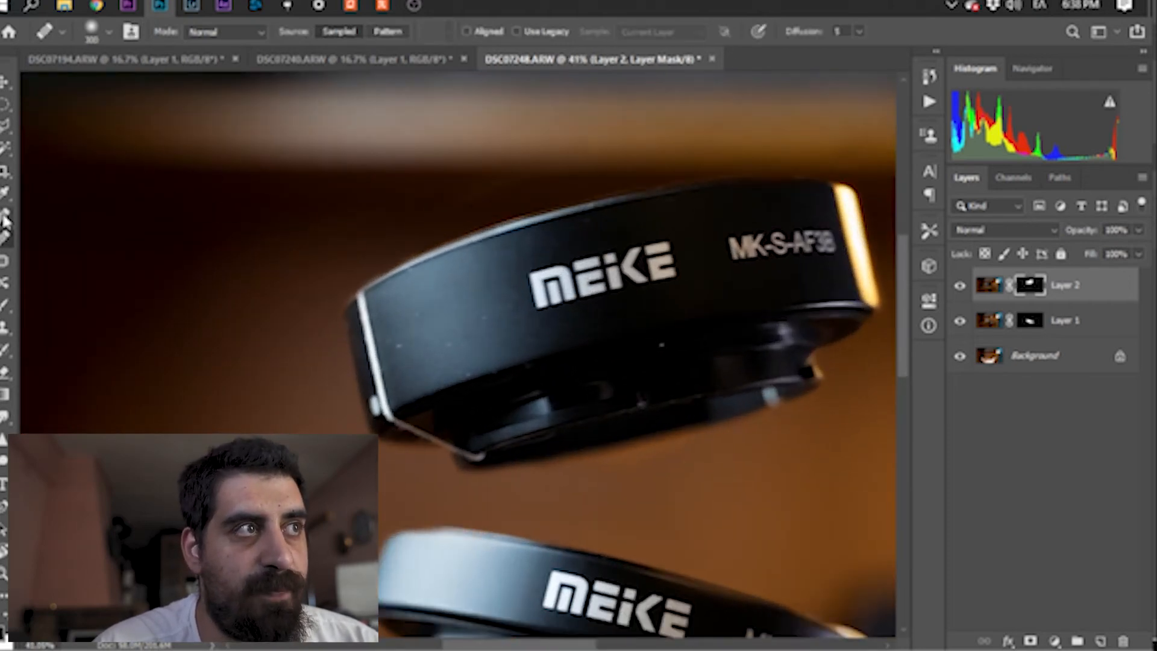
pyautogui.scroll(2, 477, 286)
pyautogui.scroll(1, 477, 286)
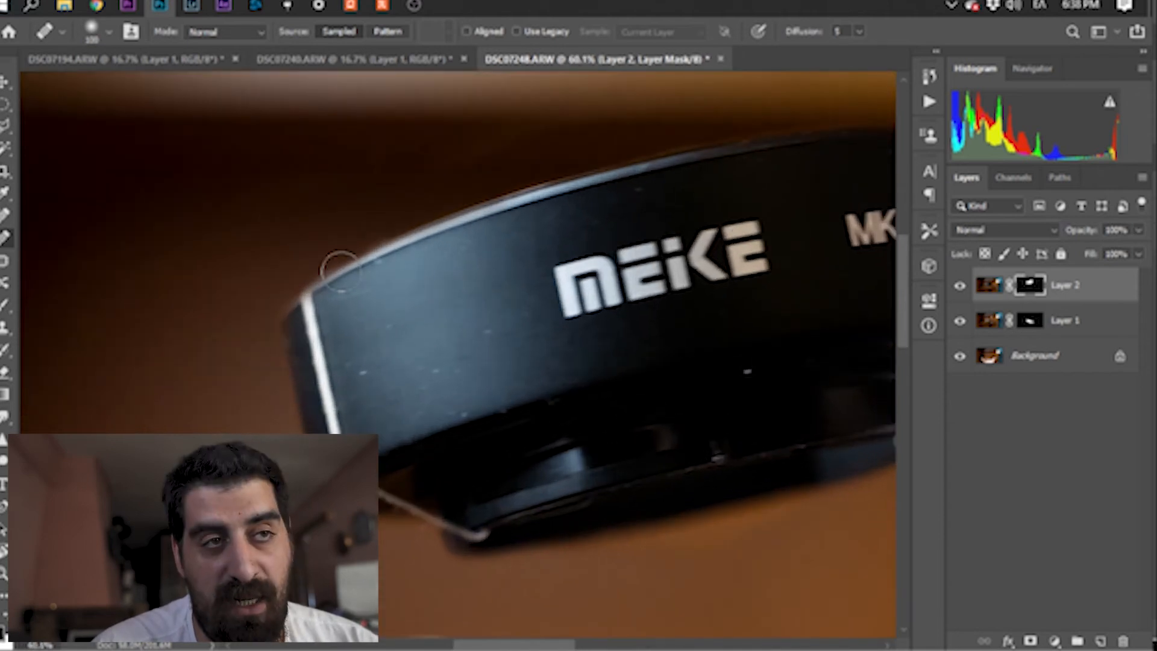
pyautogui.press('[')
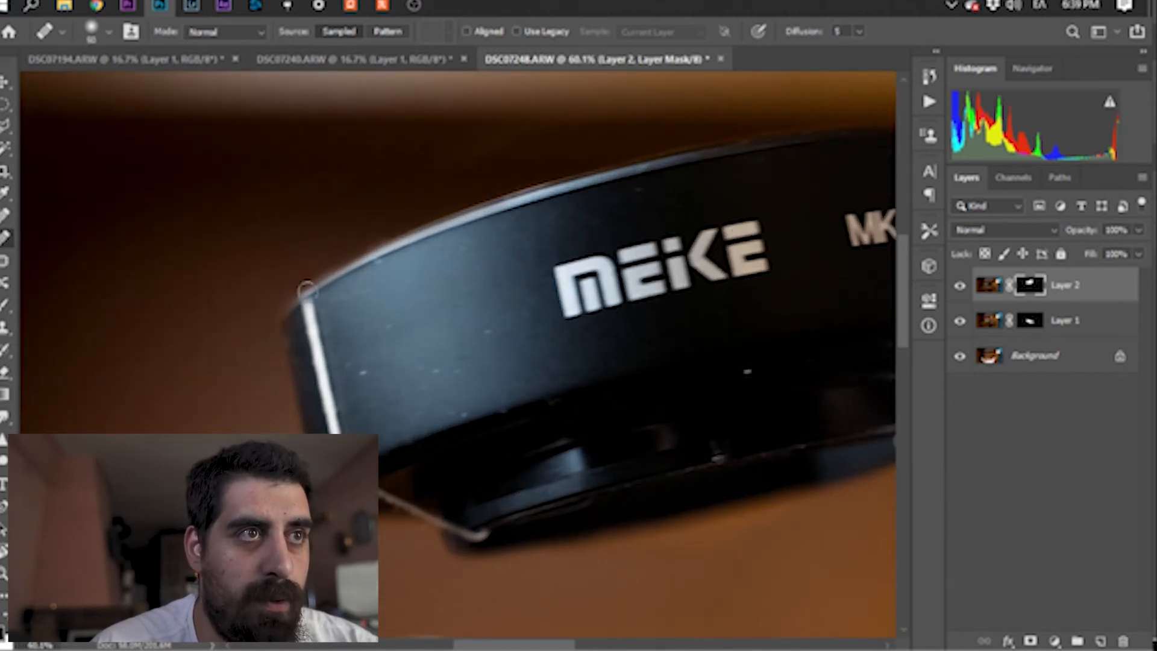
pyautogui.click(307, 308)
pyautogui.moveTo(307, 304); pyautogui.dragTo(320, 348)
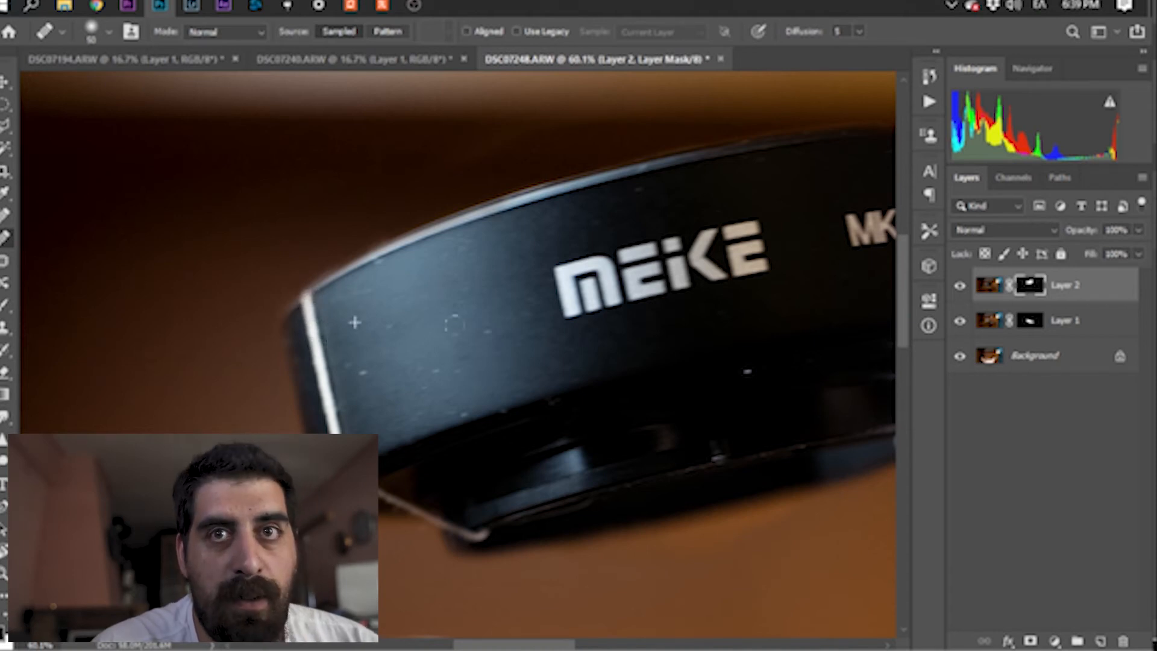
pyautogui.click(1100, 639)
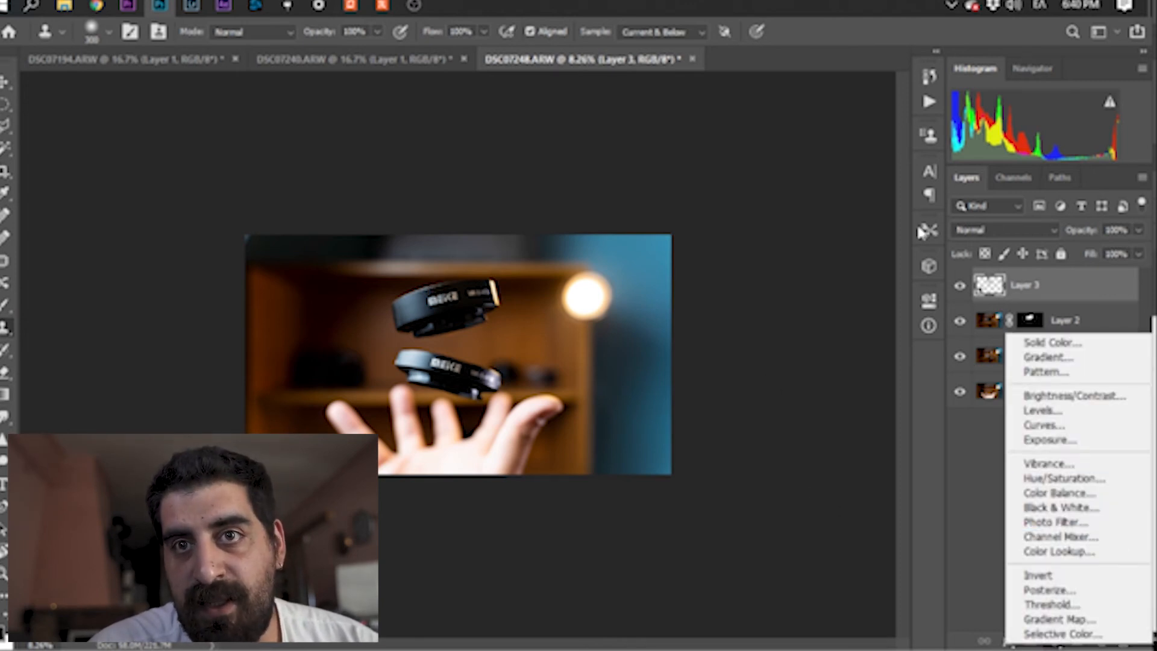
# - Add a Curves adjustment layer above Layer 3 and pull the RGB curve's midtones down at input 147 to darken the image
pyautogui.click(1047, 426)
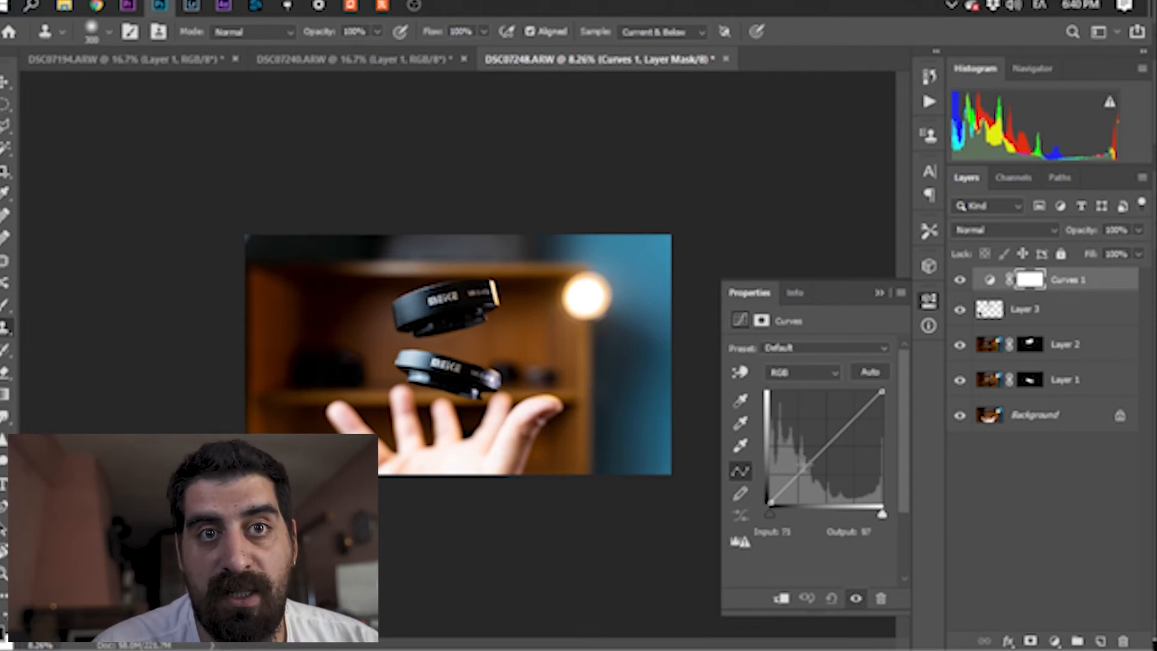
pyautogui.moveTo(831, 442); pyautogui.dragTo(834, 455)
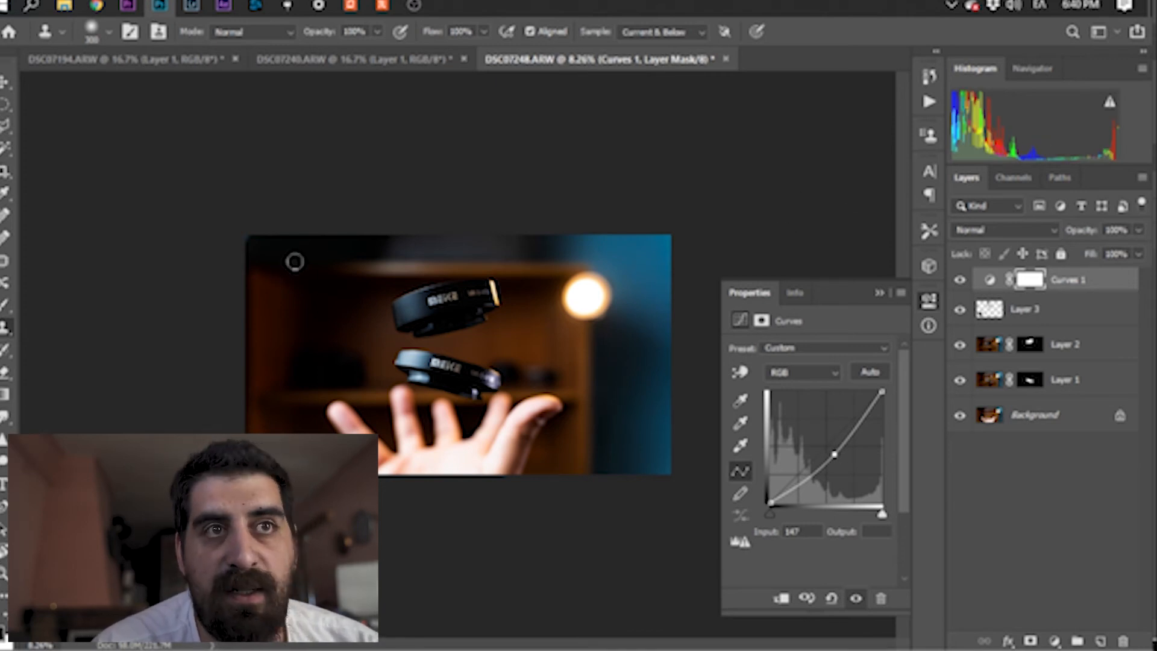
# - Paint black over both adapters on the Curves 1 mask with an enlarged brush to exclude them from the darkening
pyautogui.press('b')
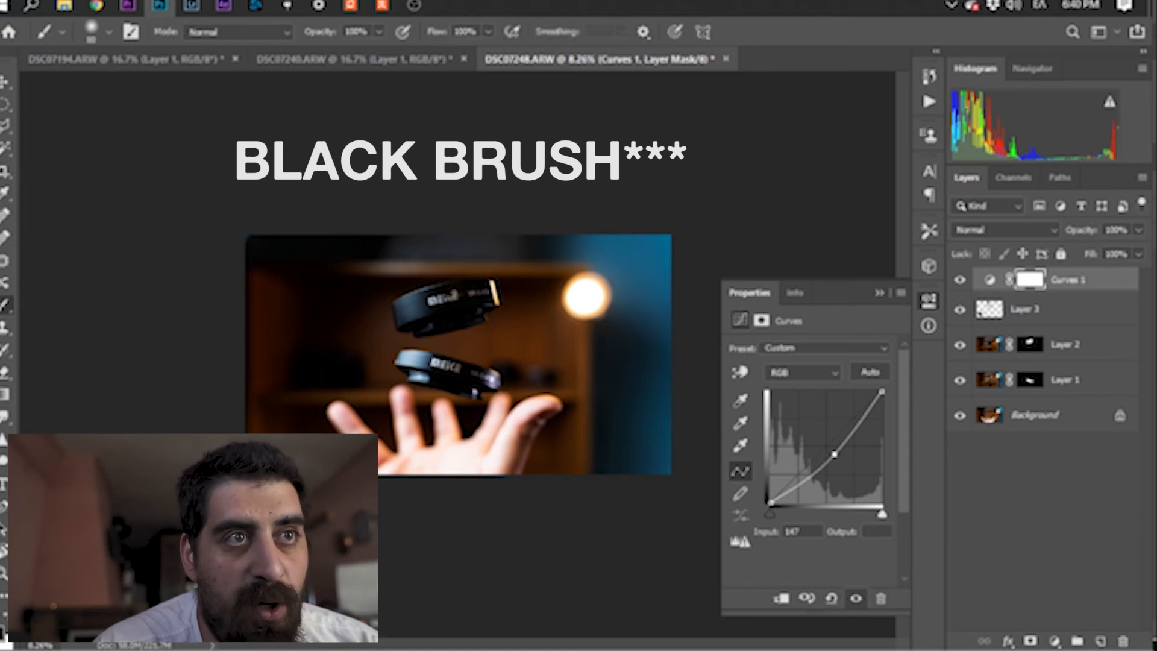
pyautogui.hotkey('ctrl', '+')
pyautogui.press(']')
pyautogui.press(']')
pyautogui.press(']')
pyautogui.press(']')
pyautogui.press(']')
pyautogui.press(']')
pyautogui.press(']')
pyautogui.press(']')
pyautogui.press(']')
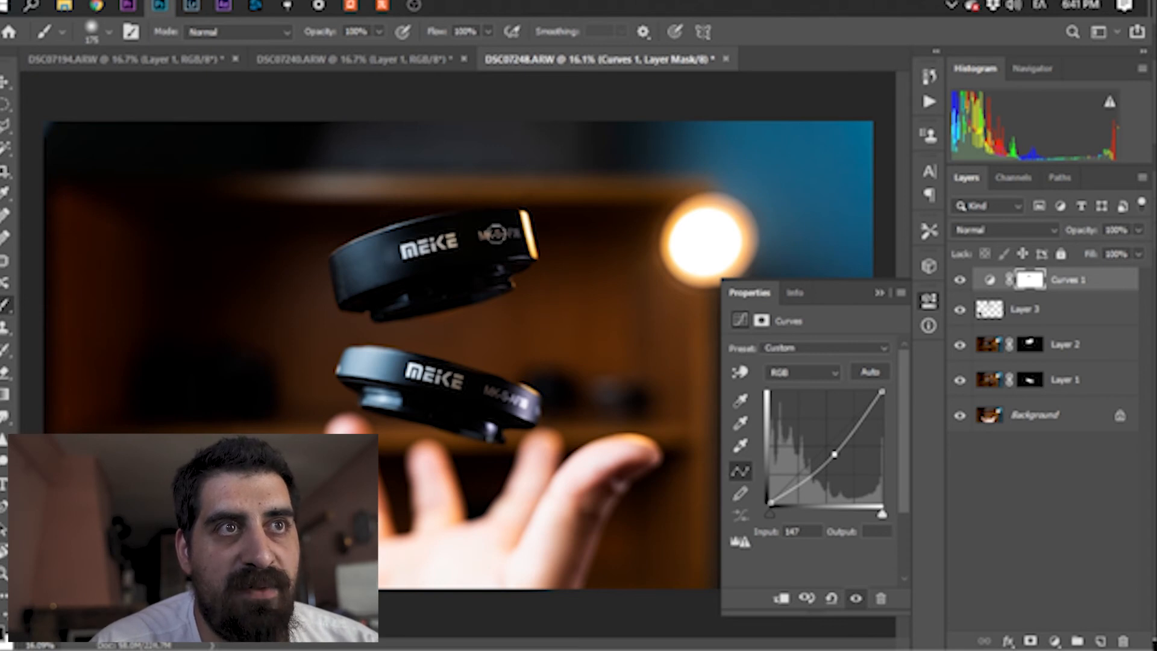
pyautogui.moveTo(443, 429)
pyautogui.mouseDown()
pyautogui.moveTo(453, 385)
pyautogui.moveTo(415, 375)
pyautogui.moveTo(509, 399)
pyautogui.moveTo(489, 390)
pyautogui.moveTo(391, 412)
pyautogui.moveTo(369, 399)
pyautogui.moveTo(390, 374)
pyautogui.moveTo(374, 361)
pyautogui.moveTo(356, 369)
pyautogui.moveTo(368, 391)
pyautogui.mouseUp()
pyautogui.moveTo(406, 265)
pyautogui.mouseDown()
pyautogui.moveTo(347, 263)
pyautogui.moveTo(375, 258)
pyautogui.moveTo(353, 283)
pyautogui.moveTo(379, 278)
pyautogui.moveTo(392, 295)
pyautogui.moveTo(385, 304)
pyautogui.moveTo(529, 228)
pyautogui.moveTo(502, 283)
pyautogui.mouseUp()
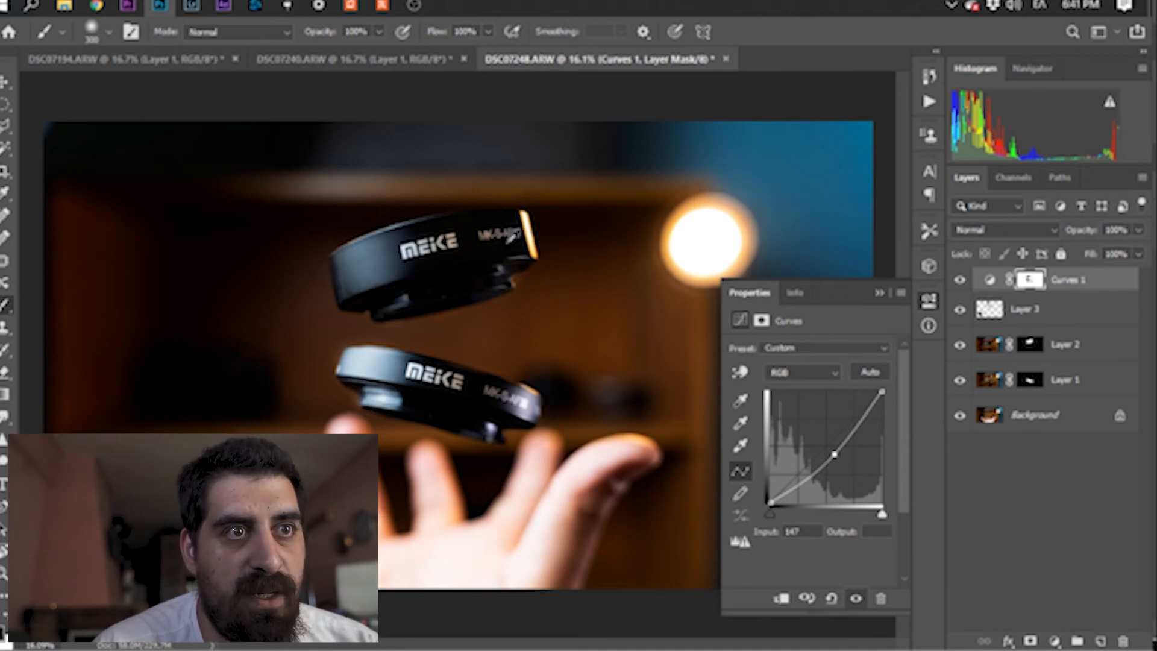
# - Compare the whole image with and without the Curves 1 adjustment
pyautogui.scroll(-3, 502, 283)
pyautogui.scroll(-4, 477, 396)
pyautogui.scroll(3, 477, 396)
pyautogui.click(960, 288)
pyautogui.click(961, 288)
pyautogui.click(960, 283)
pyautogui.click(961, 283)
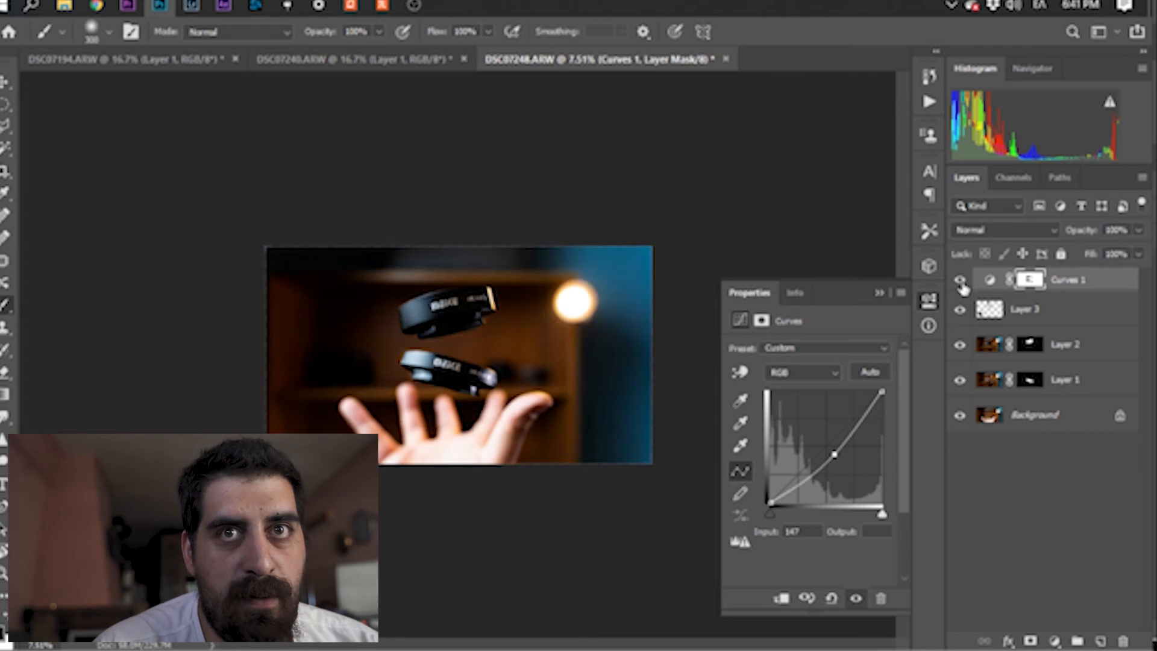
# - Add a second Curves adjustment layer above Curves 1 at 30% opacity
pyautogui.moveTo(1083, 237); pyautogui.dragTo(1022, 226)
pyautogui.hotkey('ctrl', 'j')
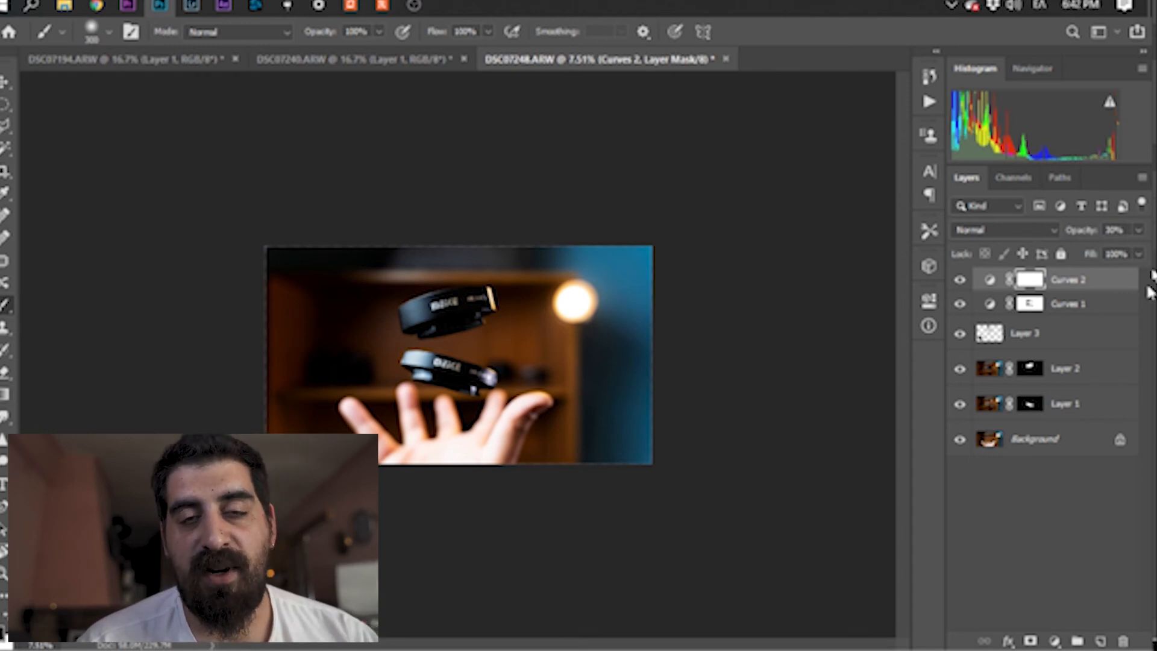
# - Make Layer 2 the active layer
pyautogui.hotkey('alt', '[')
pyautogui.hotkey('alt', '[')
pyautogui.hotkey('alt', '[')
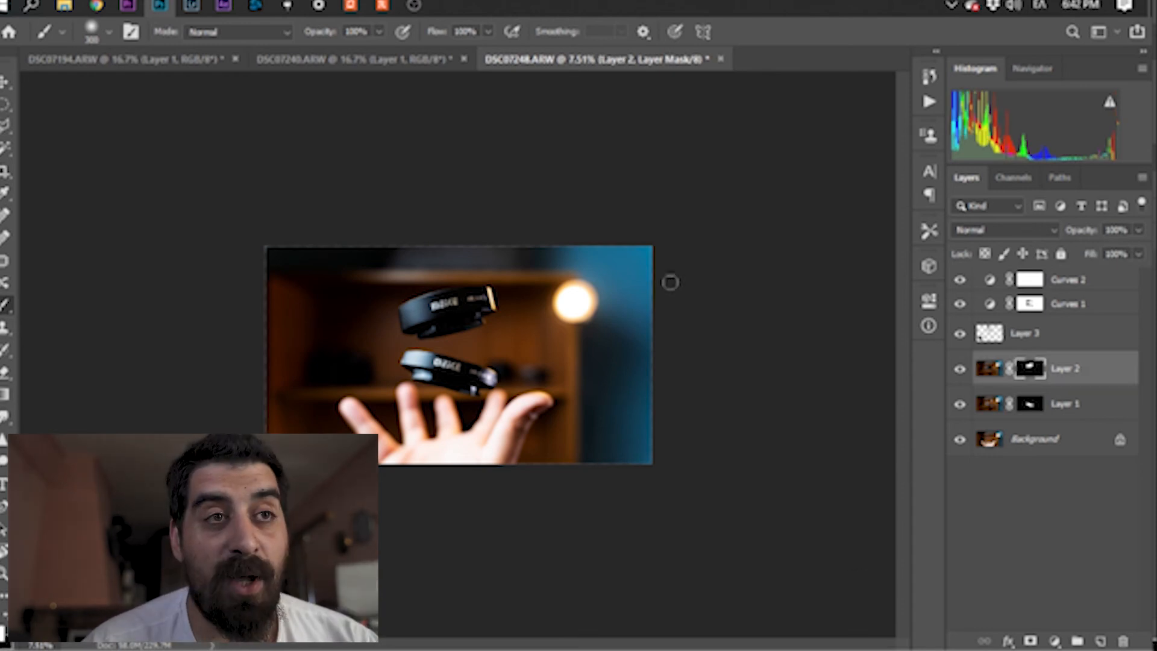